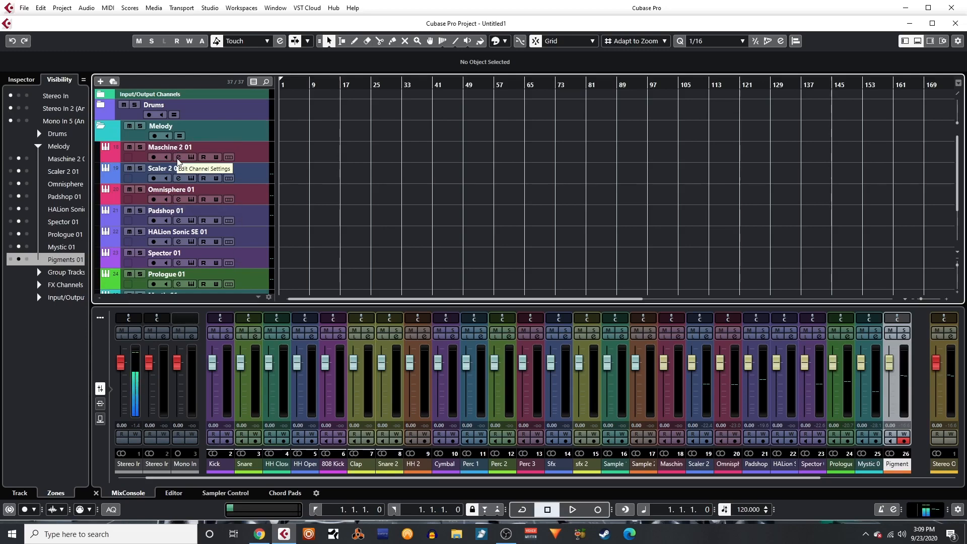
Remove the Maschine 2 01 track from the Melody folder
left_click(252, 152)
right_click(253, 152)
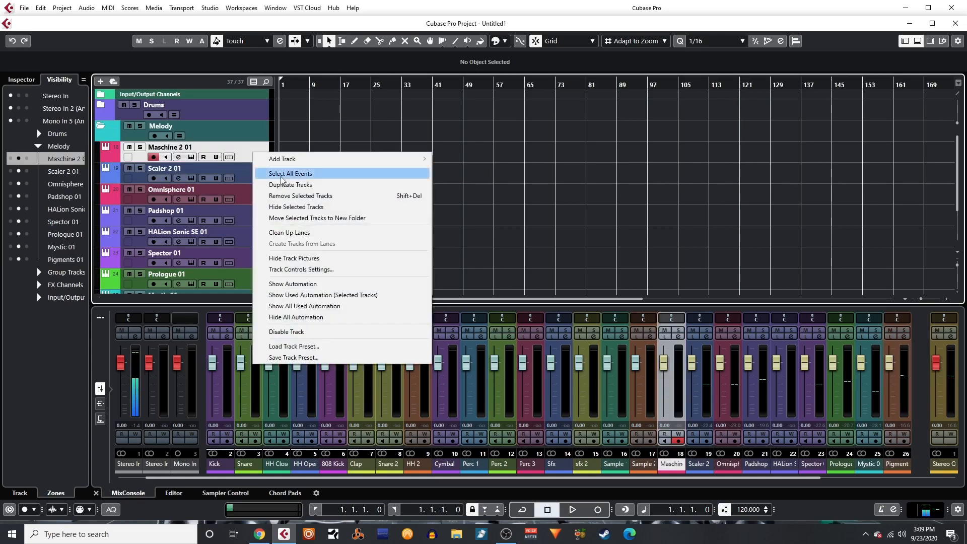
left_click(286, 197)
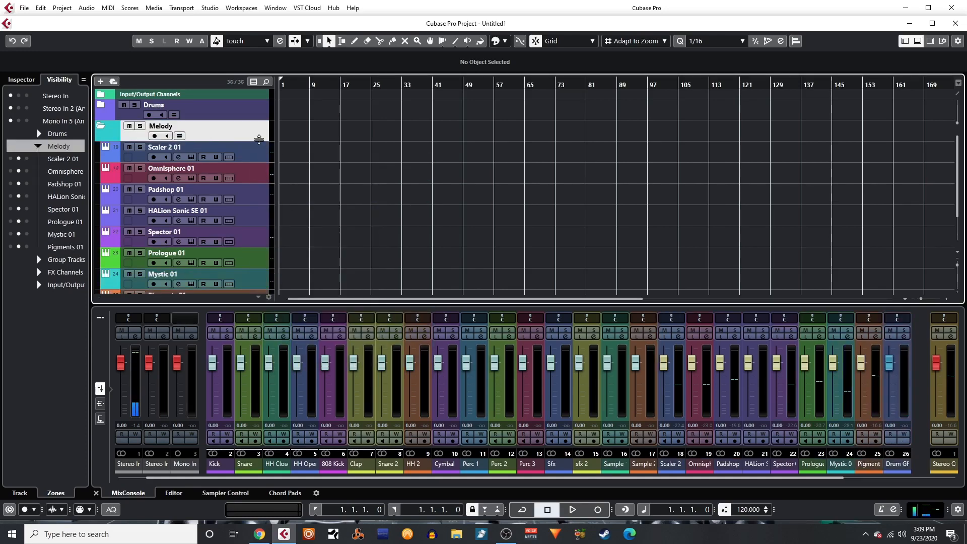
Add one instrument track to the Melody folder with Maschine 2 as the instrument and Stereo Out as the output
right_click(254, 140)
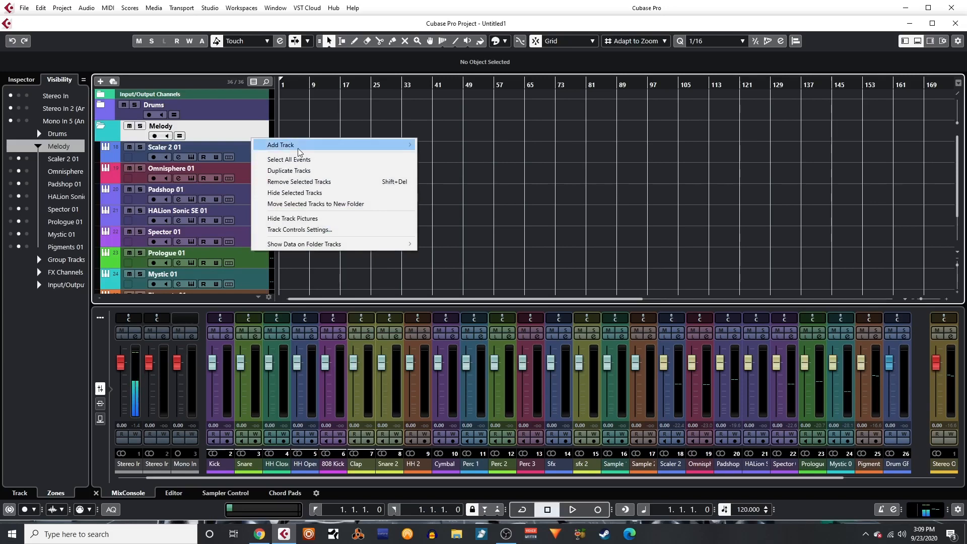
mouse_move(302, 145)
left_click(454, 156)
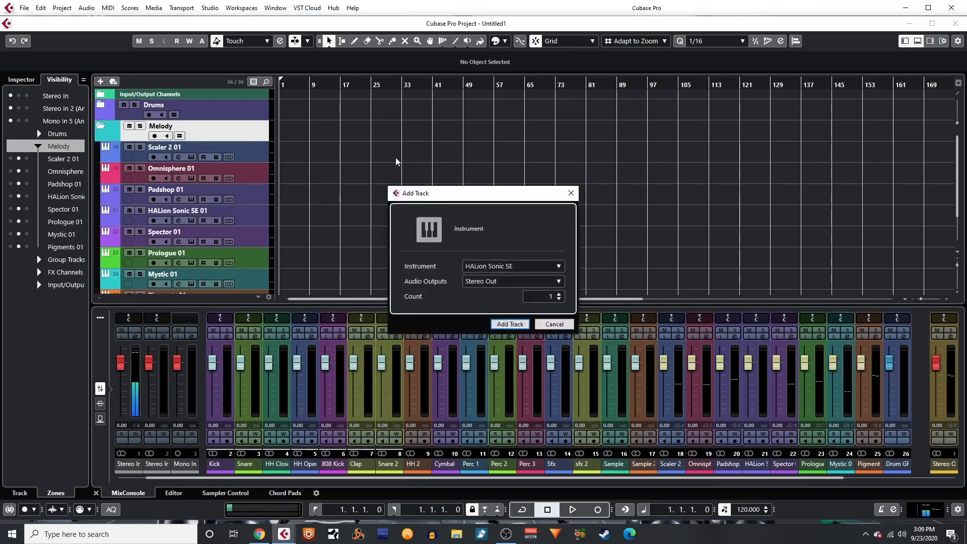
left_click(512, 267)
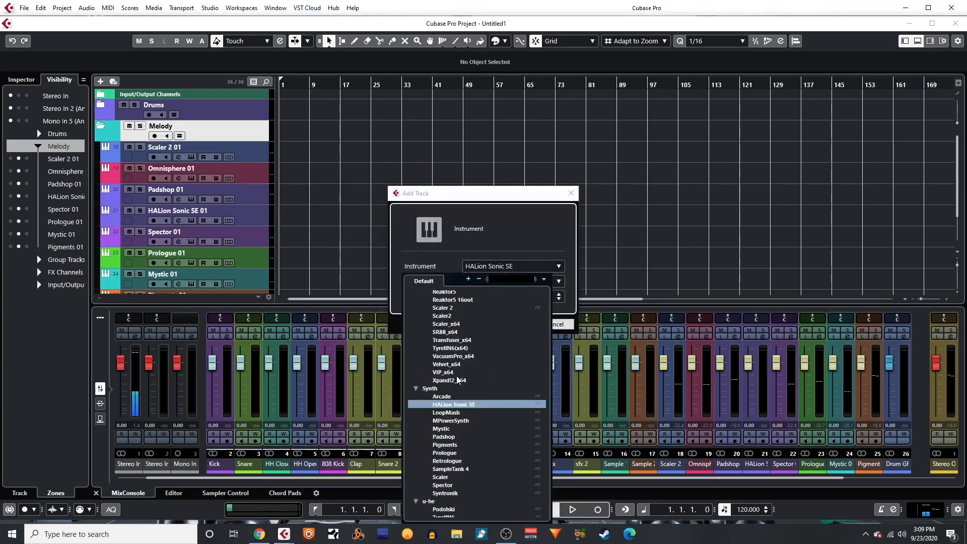
scroll(434, 396, "up", 5)
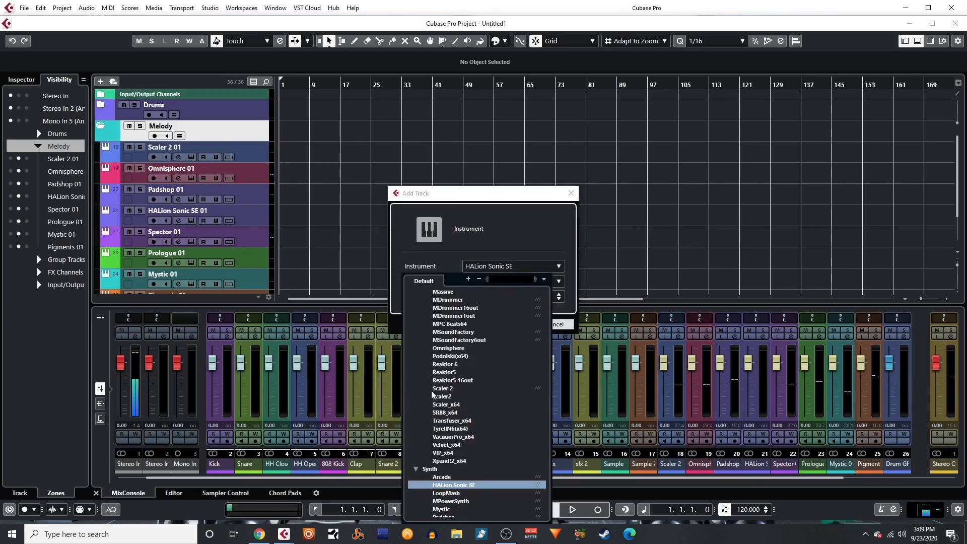
scroll(432, 395, "up", 2)
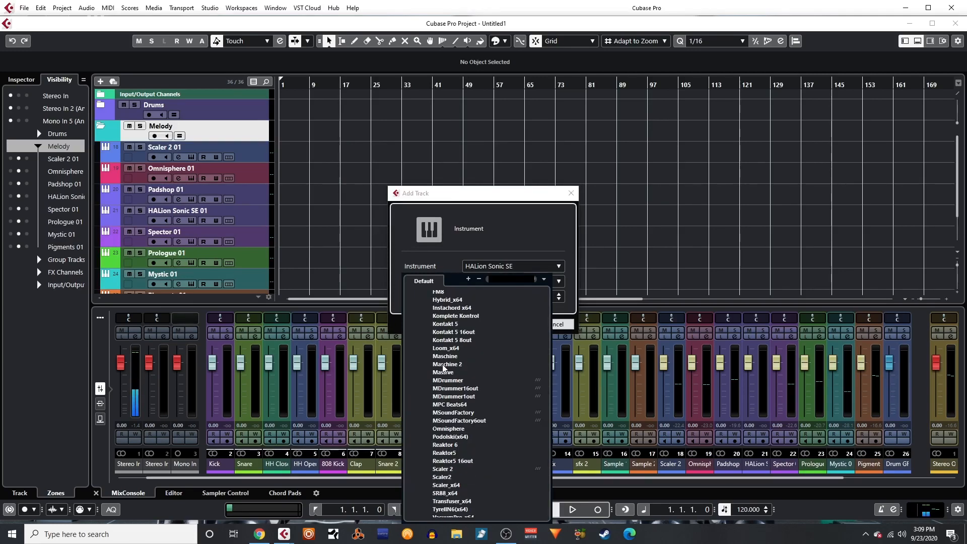
left_click(443, 368)
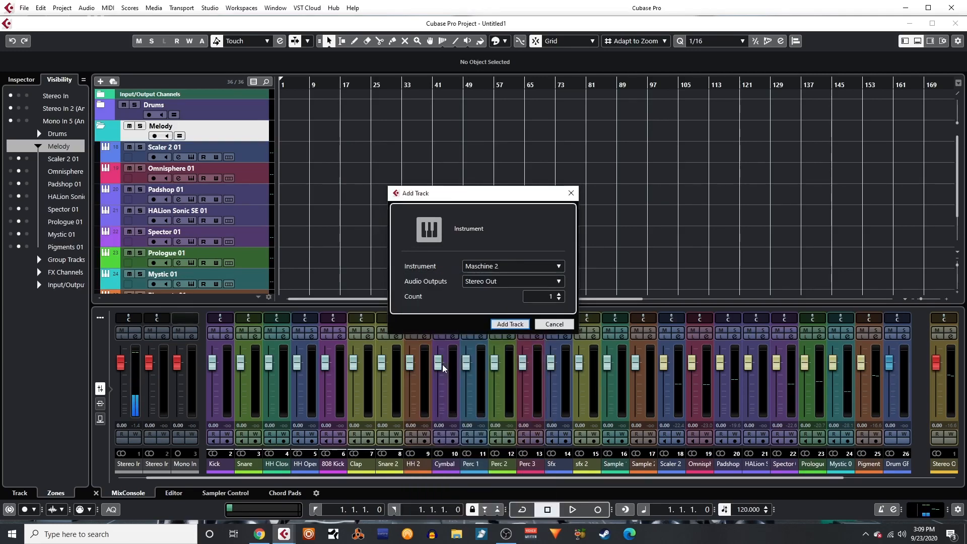
left_click(514, 324)
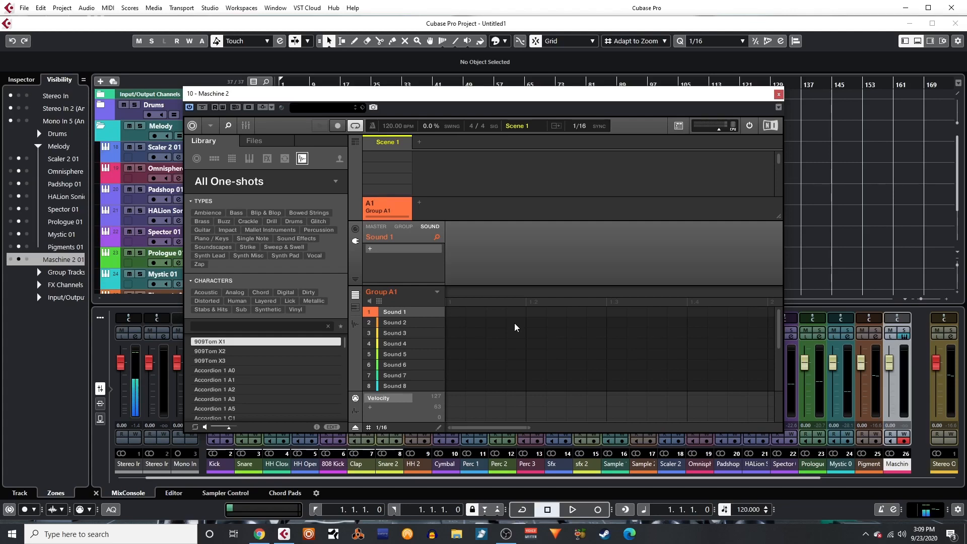
Review the group and sound input and output routing in Maschine, and return to the sound's plug-in view
left_click(406, 226)
left_click(356, 230)
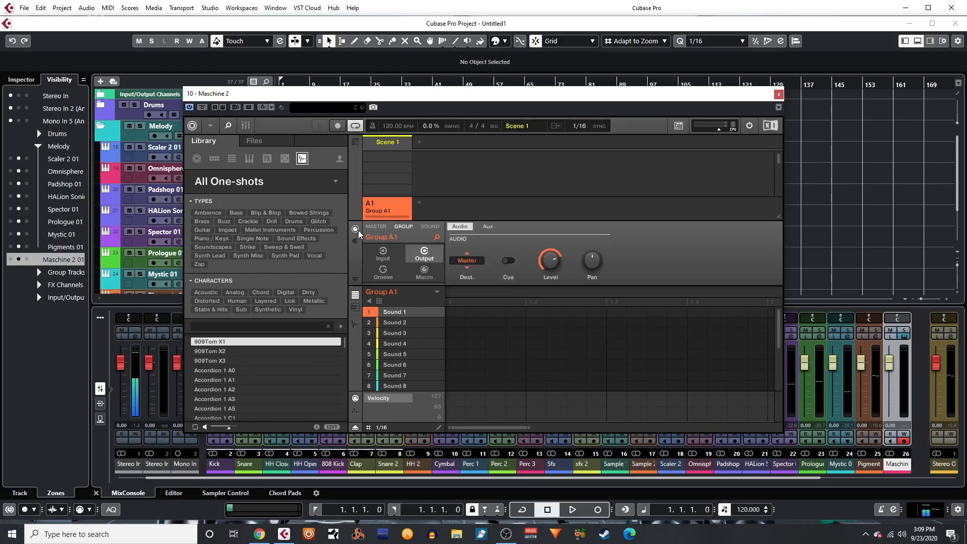
left_click(377, 258)
left_click(414, 253)
left_click(431, 227)
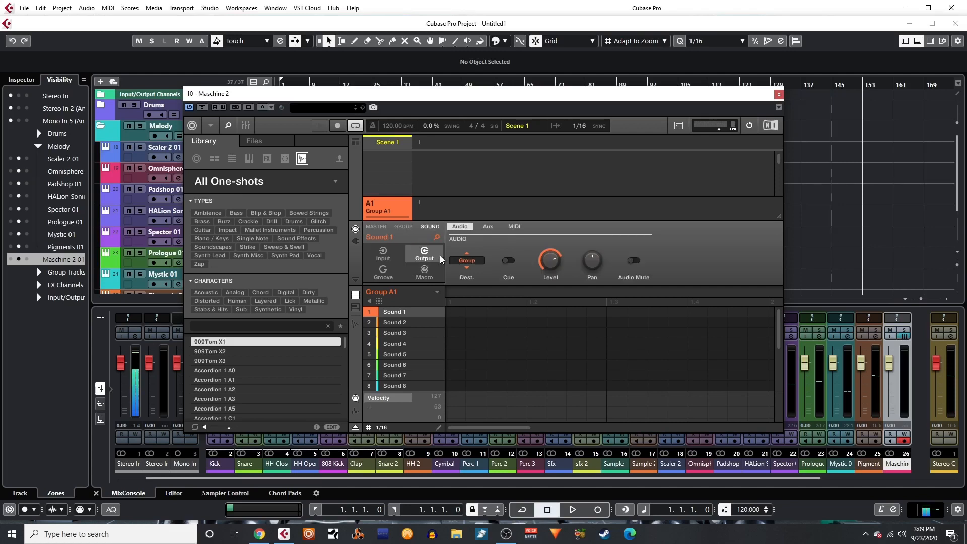
left_click(388, 252)
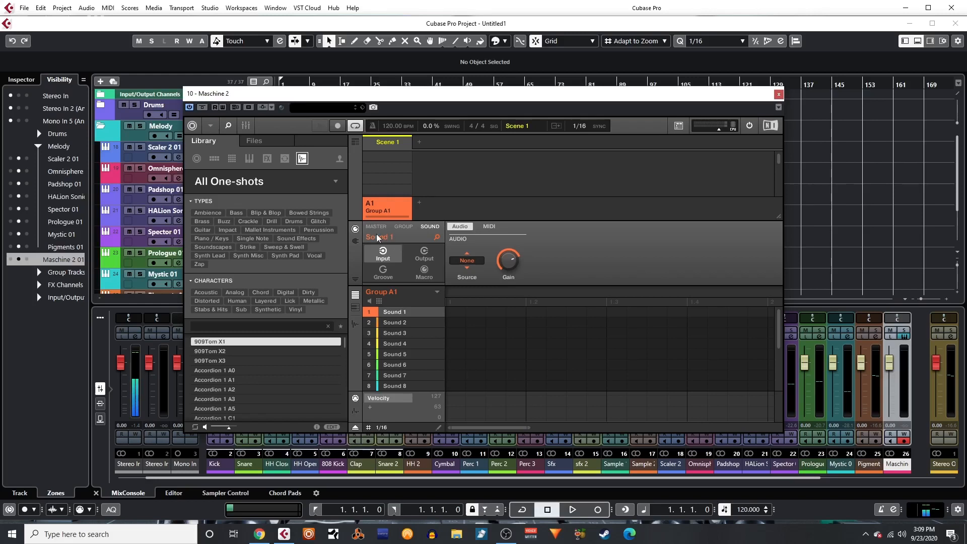
left_click(356, 241)
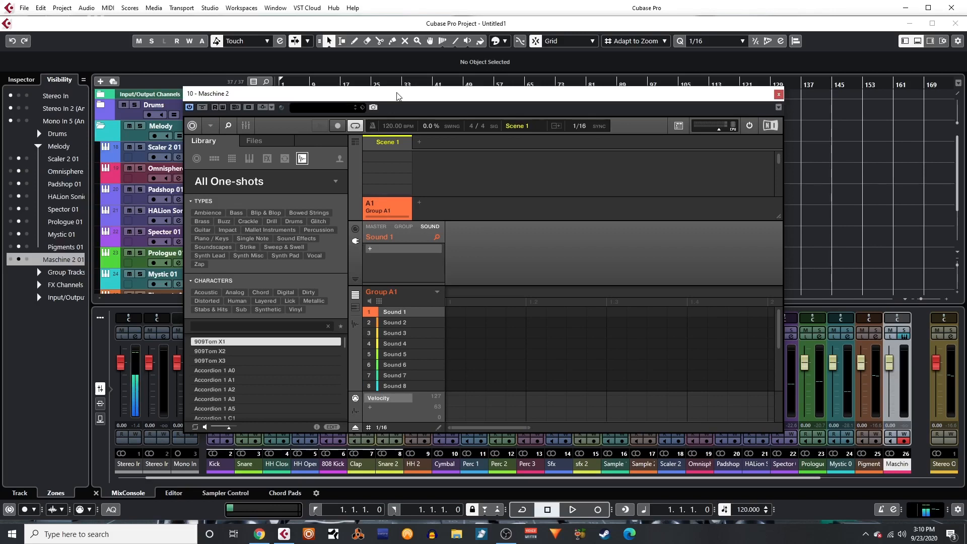
Load the All That Jazz preset of The Giant from Maschine's instrument library onto Sound 1
left_click_drag(397, 96, 538, 98)
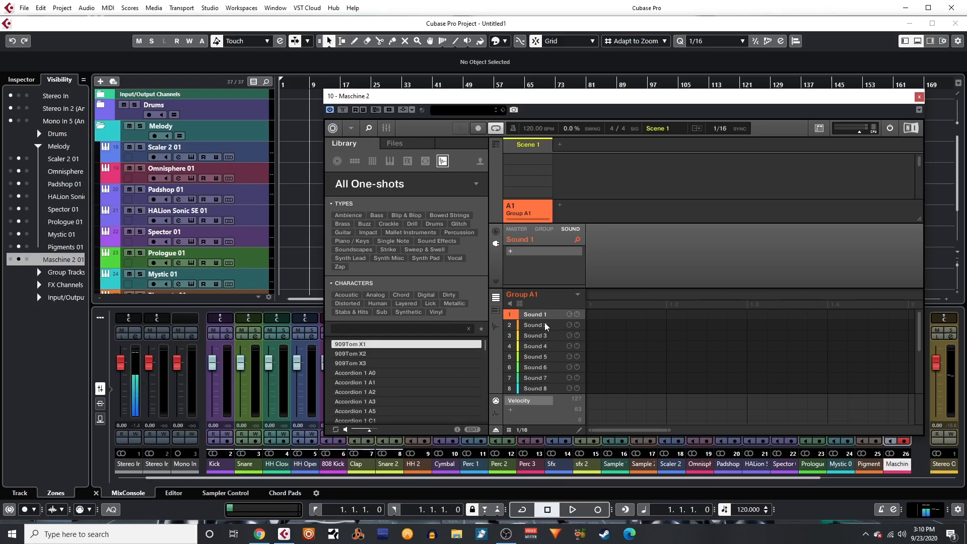
left_click(390, 161)
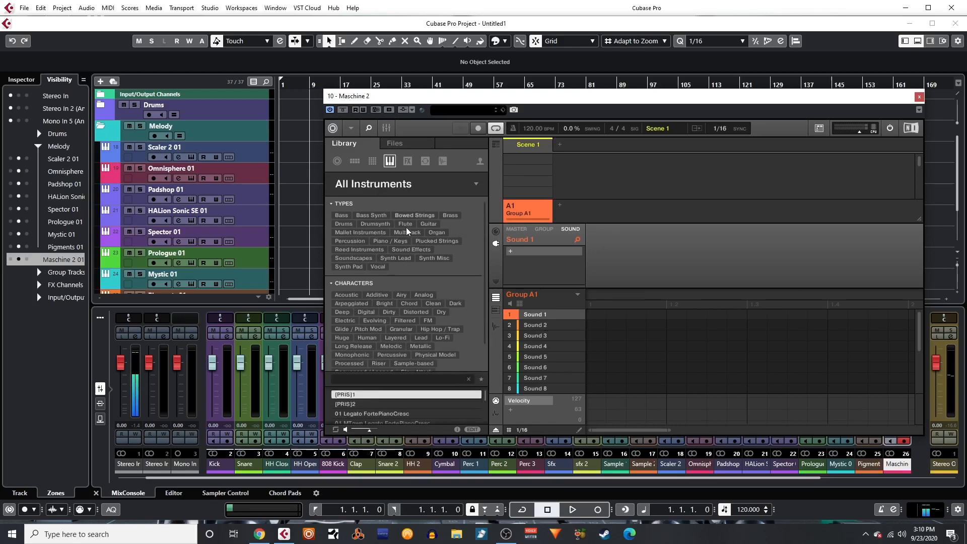
left_click(413, 183)
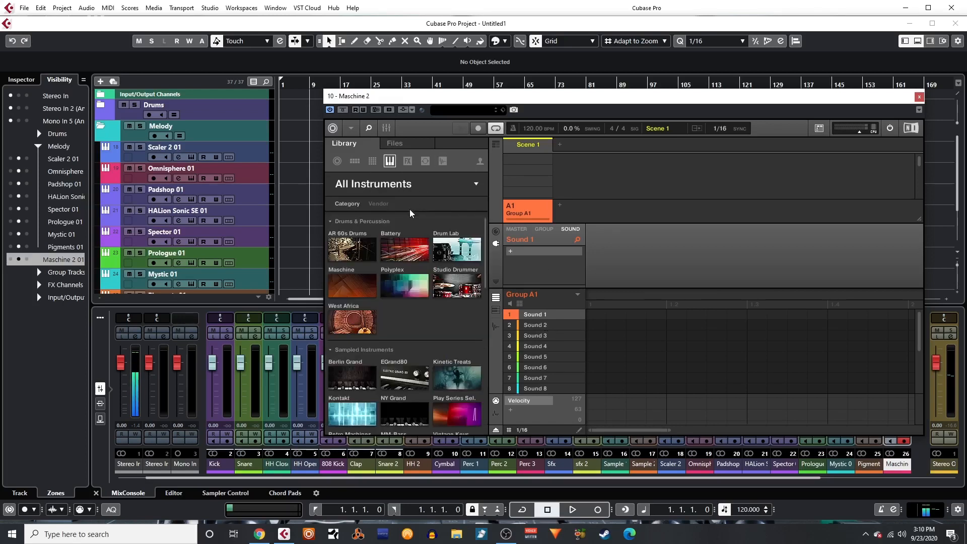
scroll(412, 287, "down", 5)
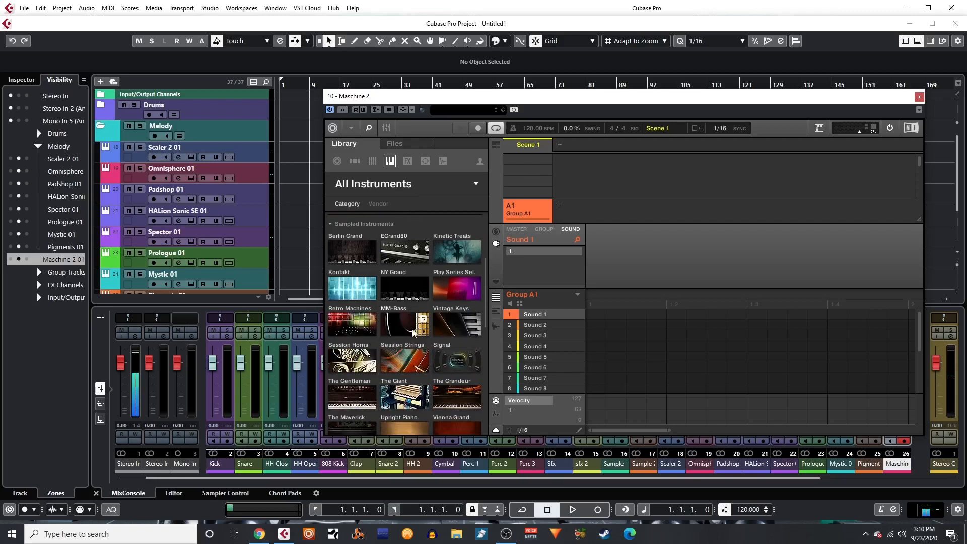
scroll(407, 374, "down", 1)
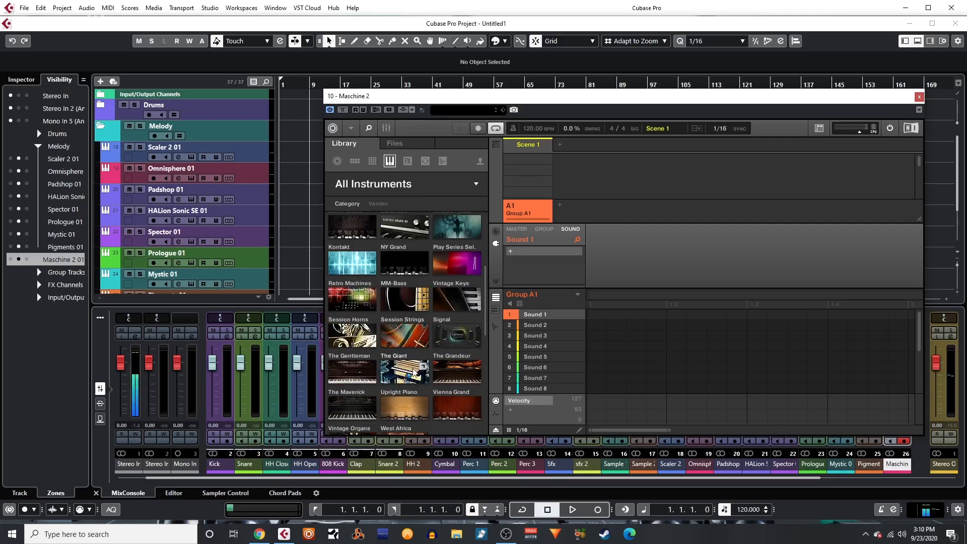
left_click(413, 373)
left_click_drag(359, 297, 542, 316)
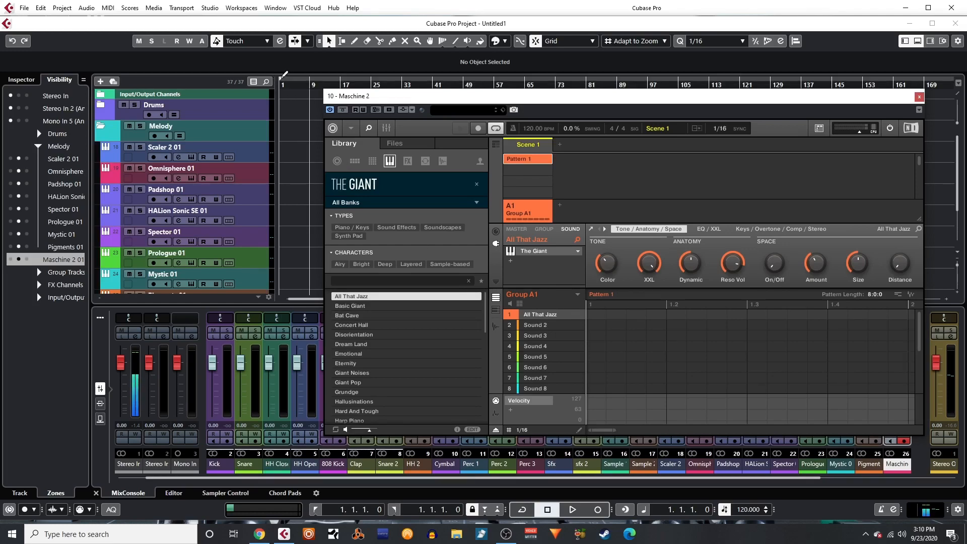
Set the project's loop locators from bar 1 to bar 9, keeping the ruler clear of the Maschine window
mouse_move(286, 76)
left_mouse_down()
mouse_move(310, 80)
mouse_move(272, 82)
left_mouse_up()
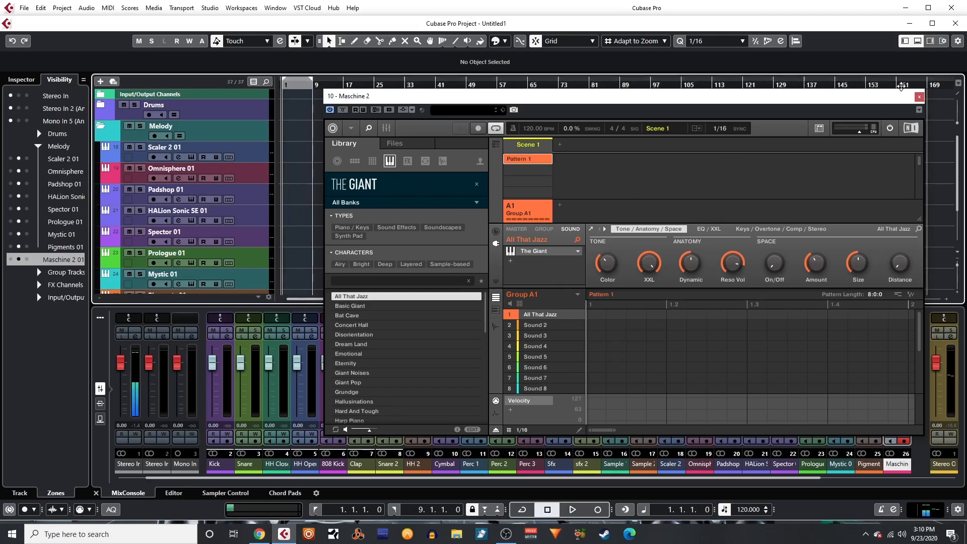
left_click_drag(893, 106, 830, 194)
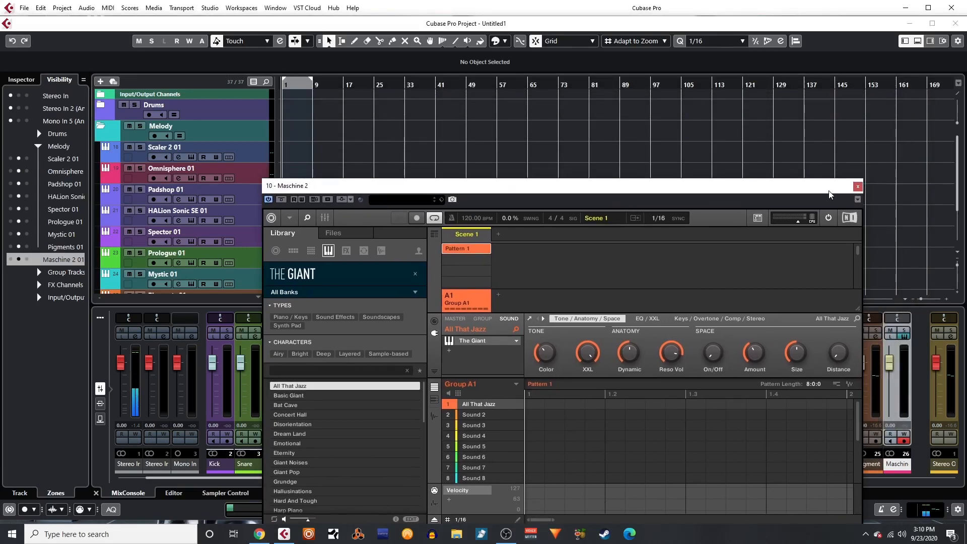
key("h")
key("h")
key("h")
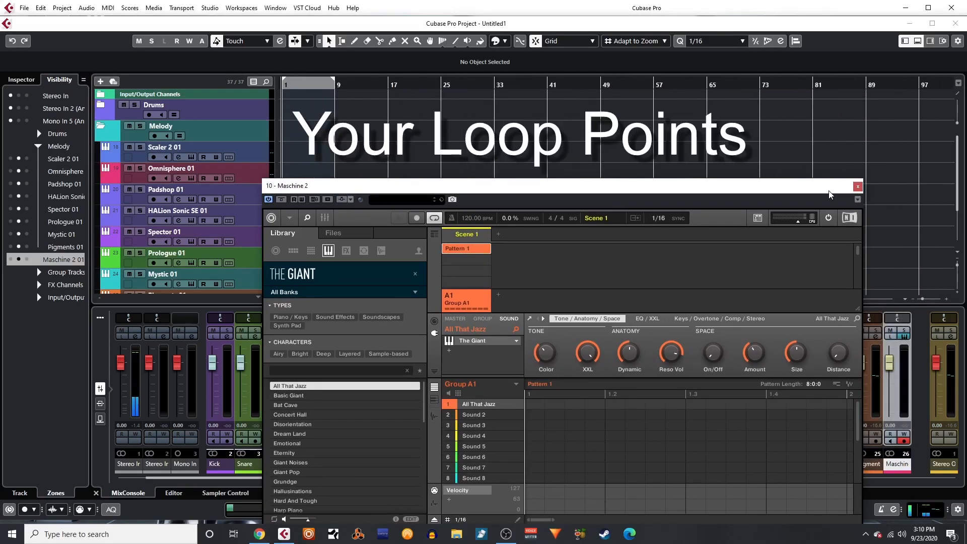
key("h")
key("h")
key("h")
key("h")
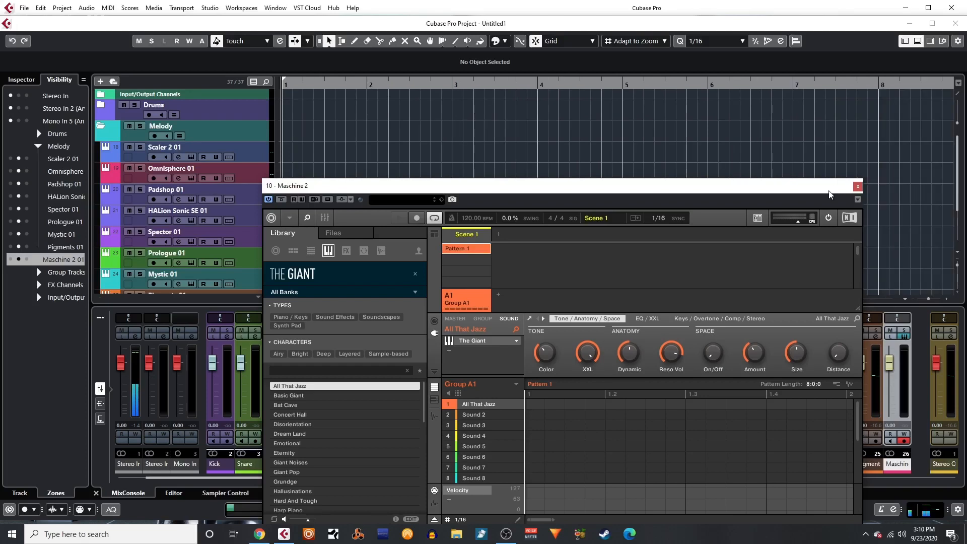
key("g")
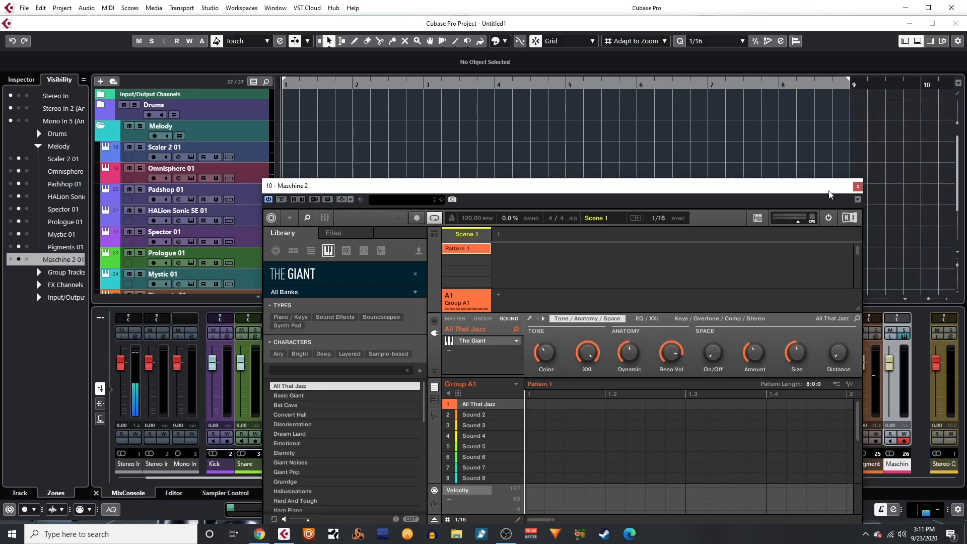
Activate the project's cycle and record an All That Jazz performance into Maschine's Pattern 1, disarming recording at the end
key("space")
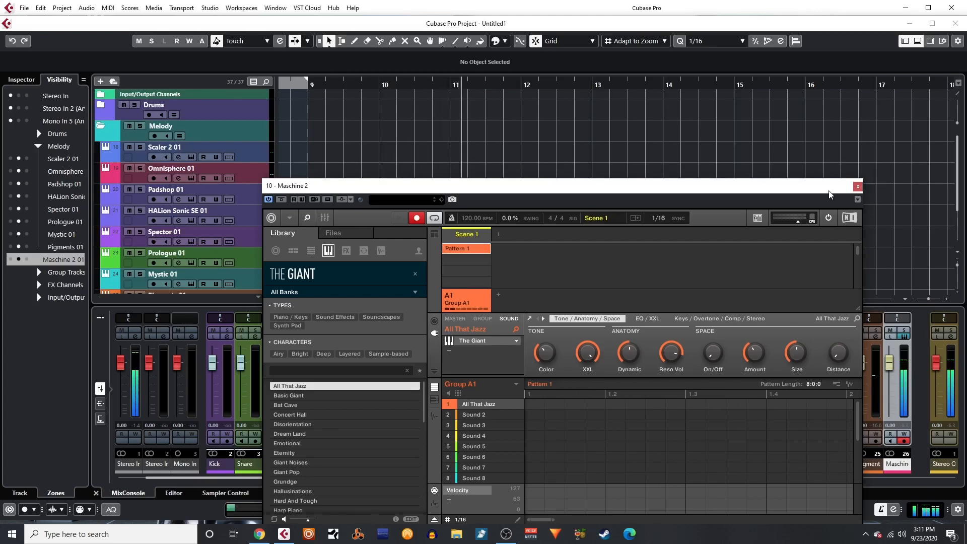
key("space")
key("slash")
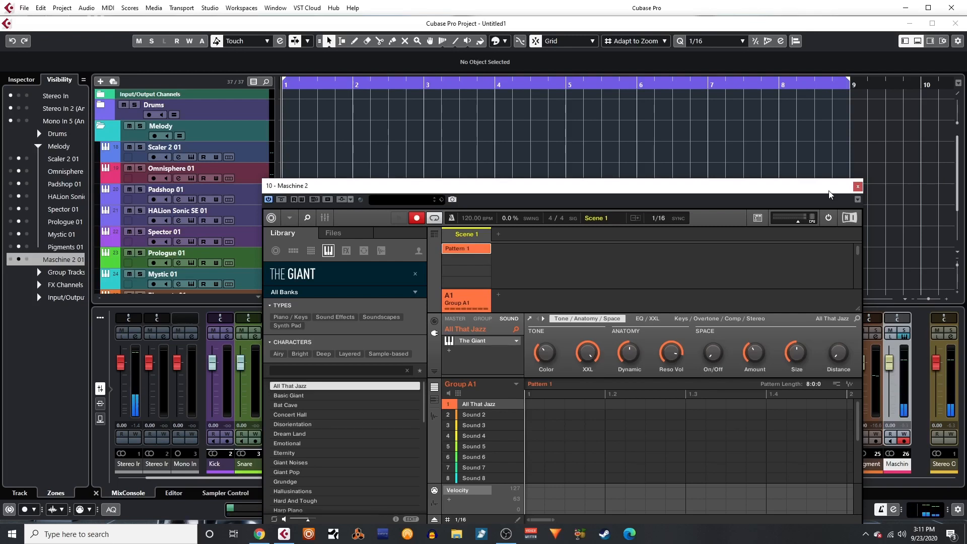
key("space")
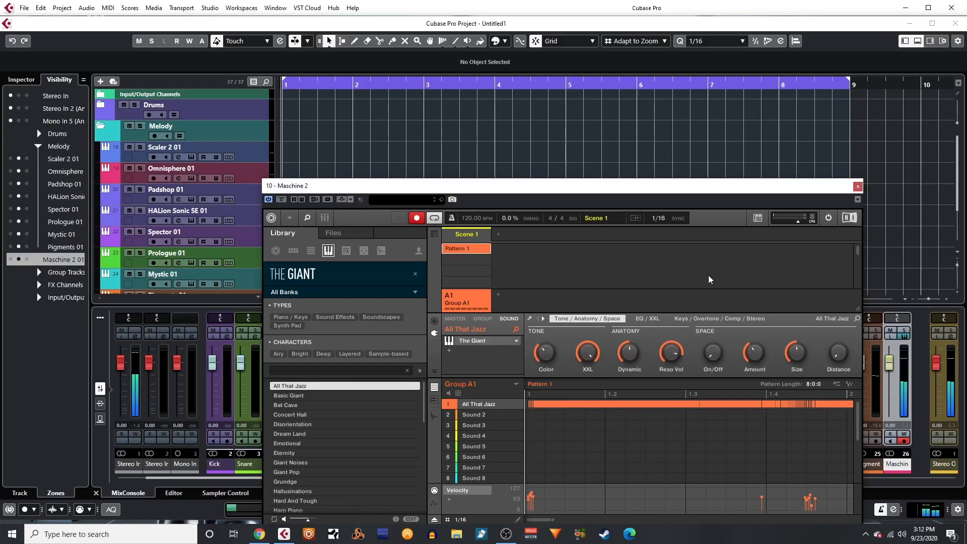
left_click(414, 217)
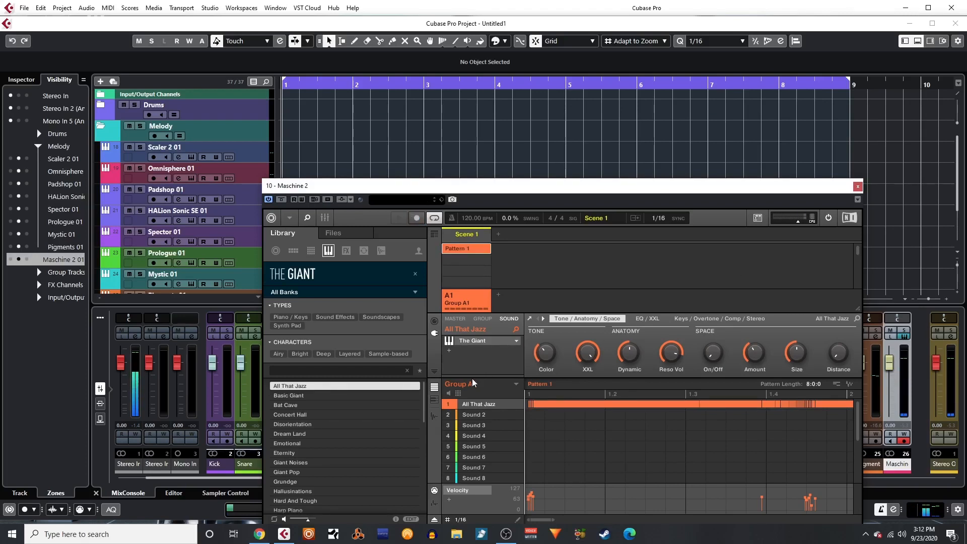
Quantize the recorded notes in the piano roll, export Pattern 1 as audio to a new Melody track at bar 1, and mute the All That Jazz sound
left_click(432, 401)
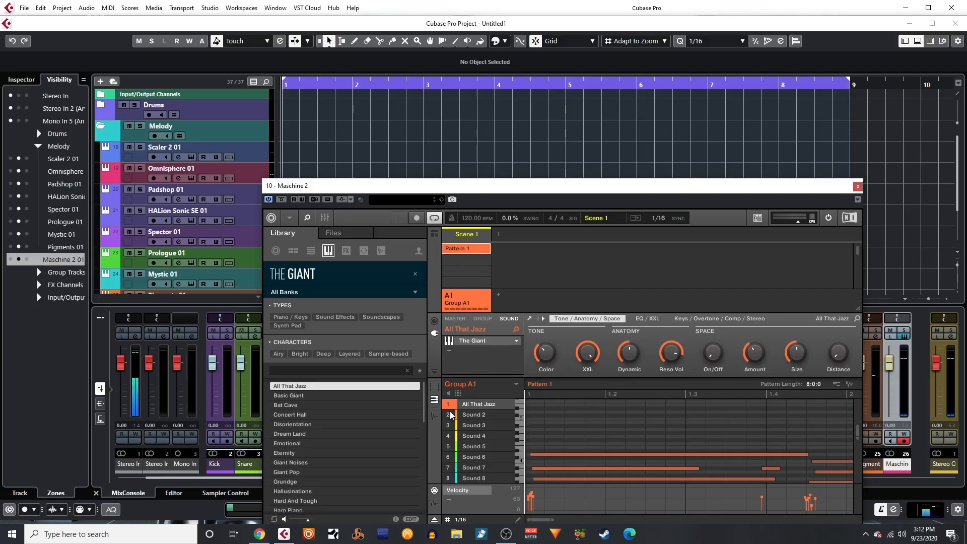
key("q")
left_click_drag(848, 383, 248, 147)
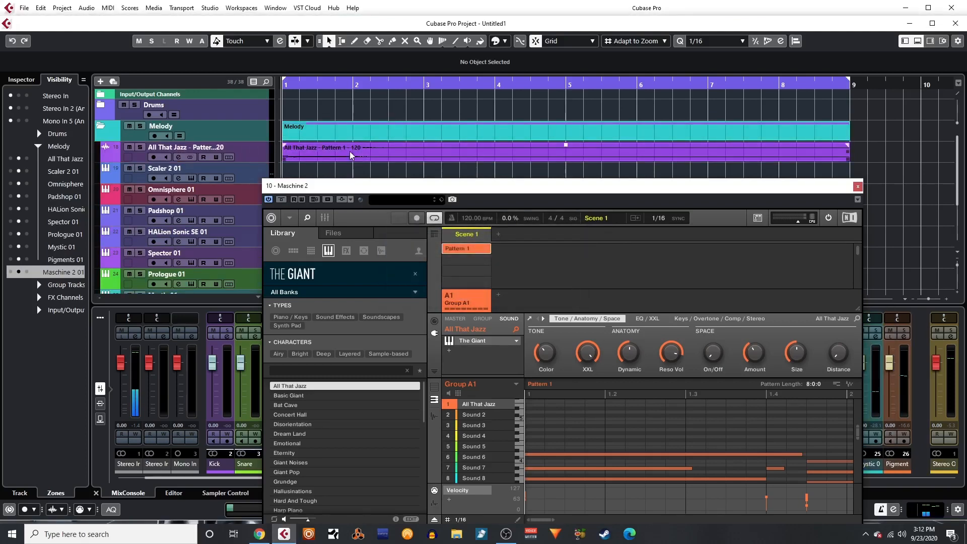
left_click(446, 405)
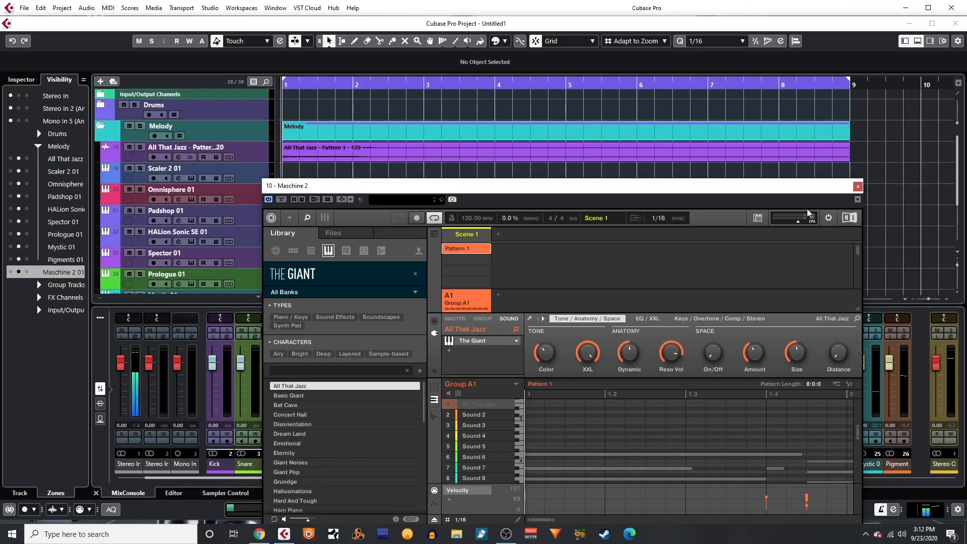
Delete the All That Jazz audio event from the arrangement and unmute the All That Jazz sound in Maschine
left_click(621, 149)
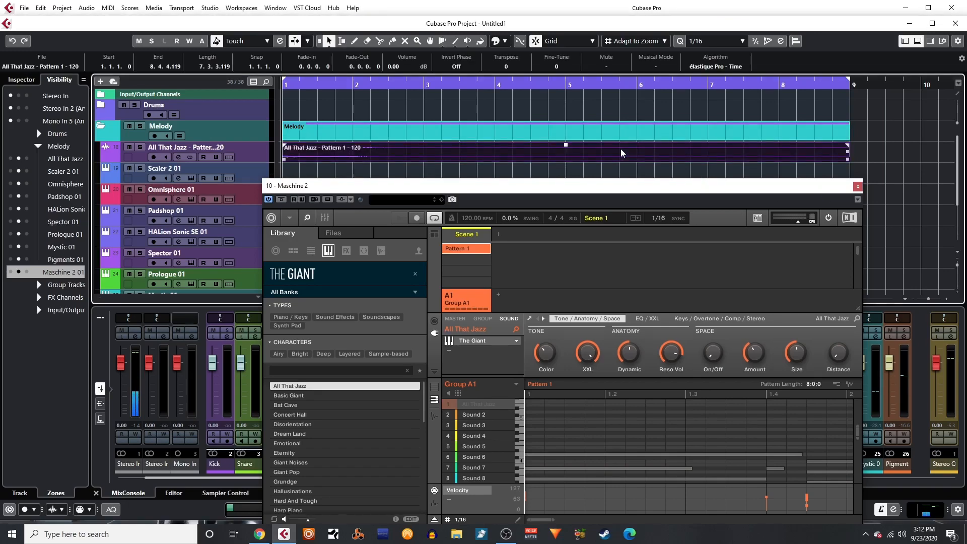
key("Delete")
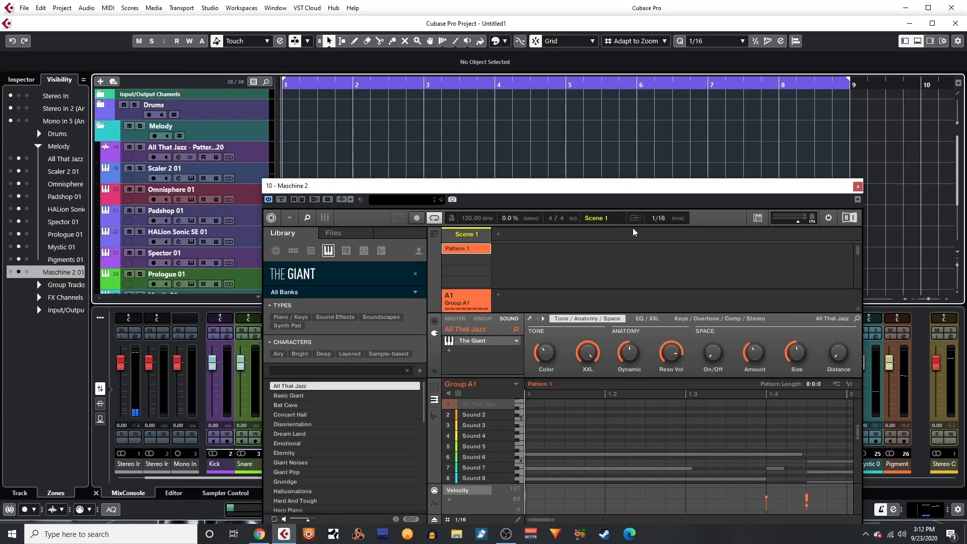
left_click(445, 404)
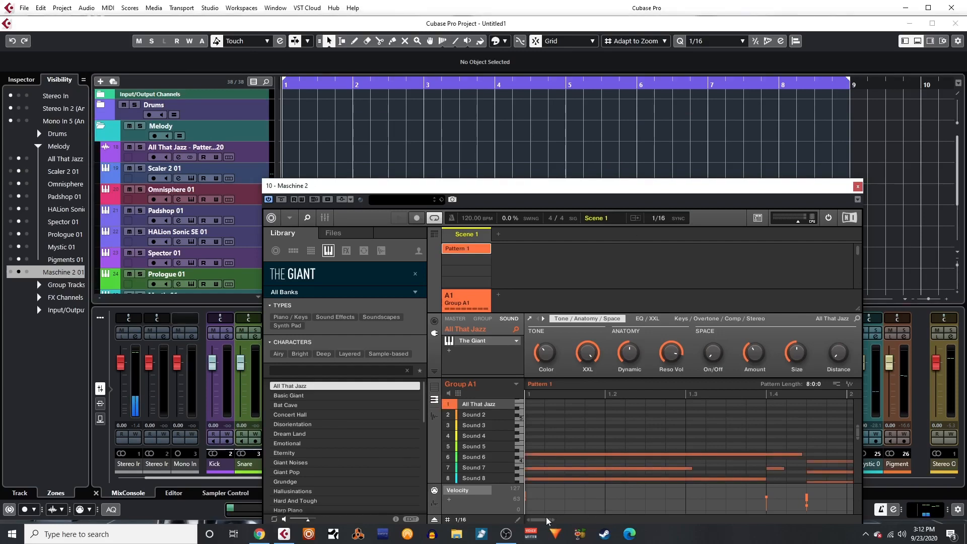
left_click_drag(554, 519, 757, 534)
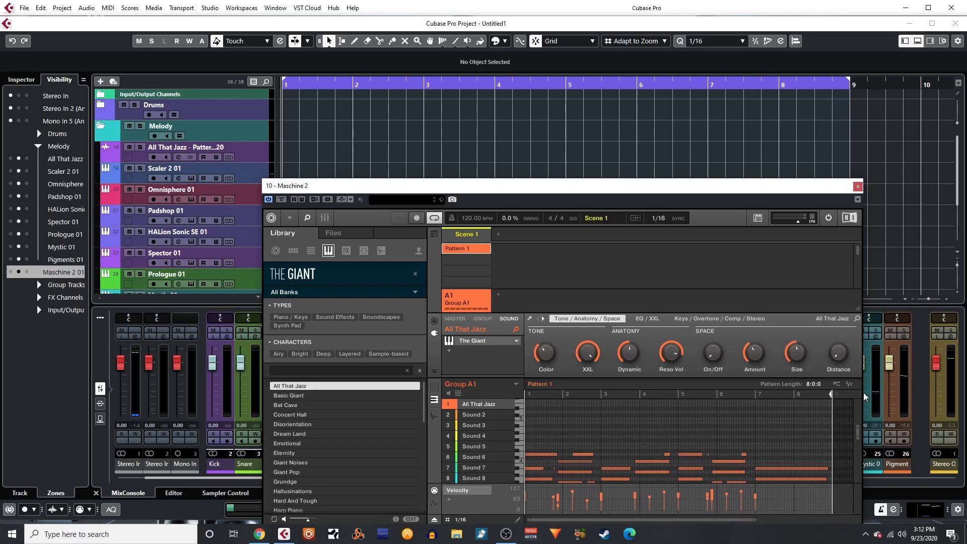
Export Pattern 1 as audio to the All That Jazz track at bar 1 and play it with the Maschine sound muted
left_click_drag(852, 383, 282, 150)
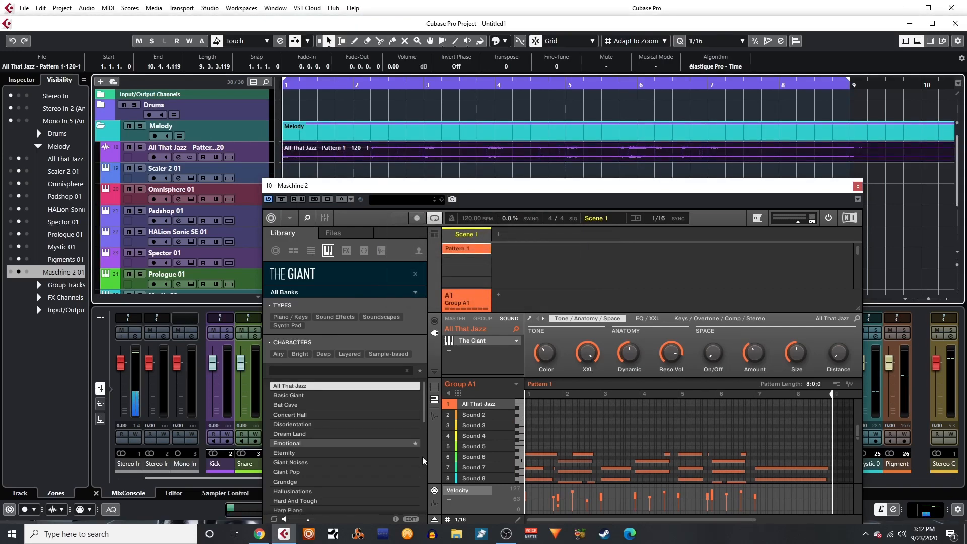
left_click(444, 406)
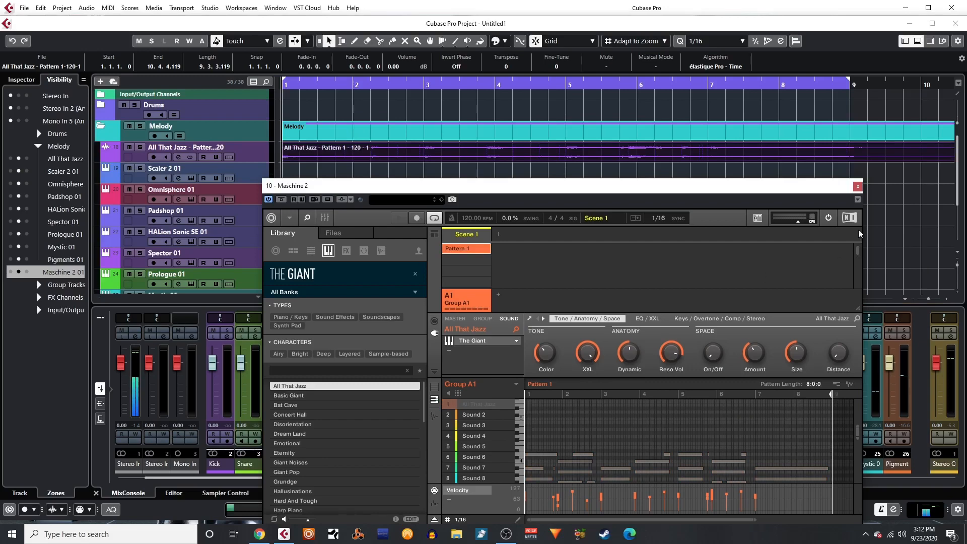
left_click(859, 187)
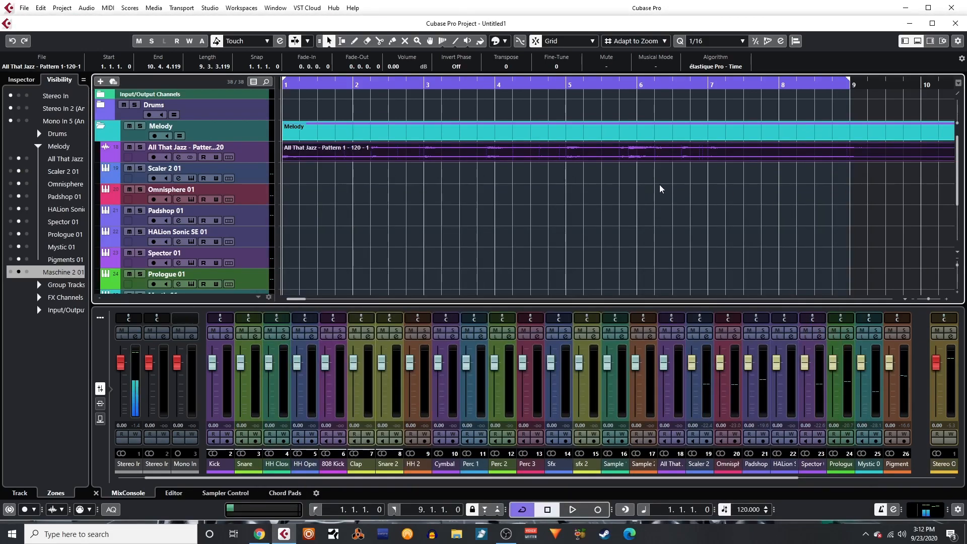
key("space")
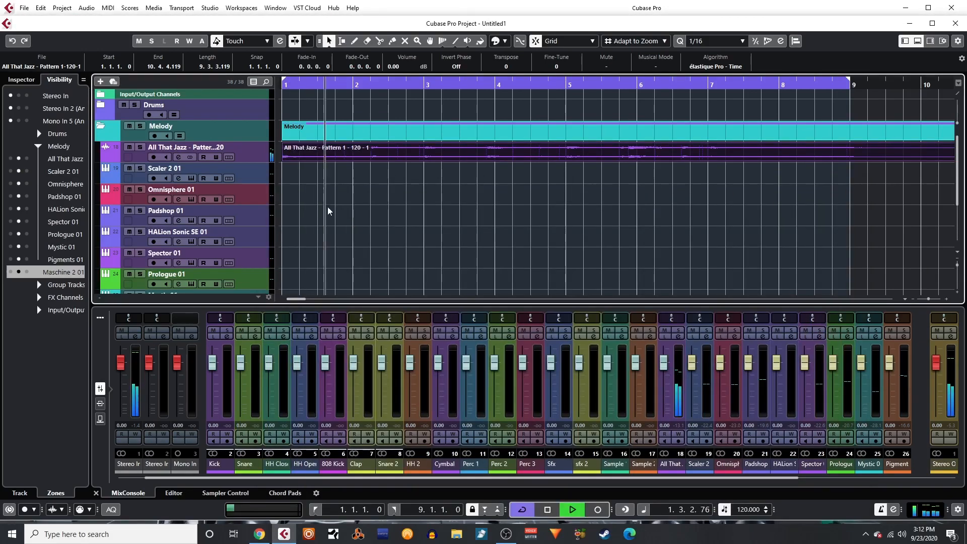
key("space")
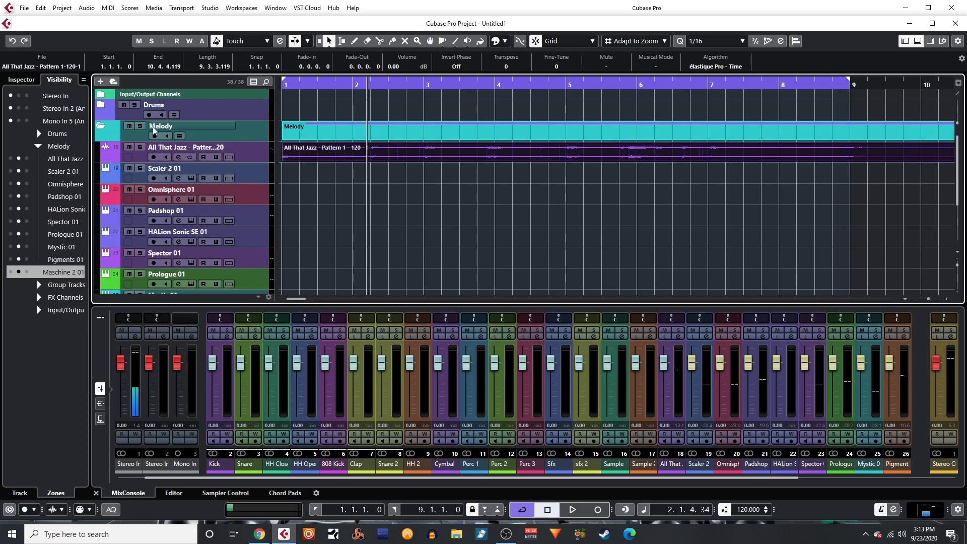
Reopen the Maschine 2 instrument and add a second group beside Group A1
scroll(184, 171, "down", 5)
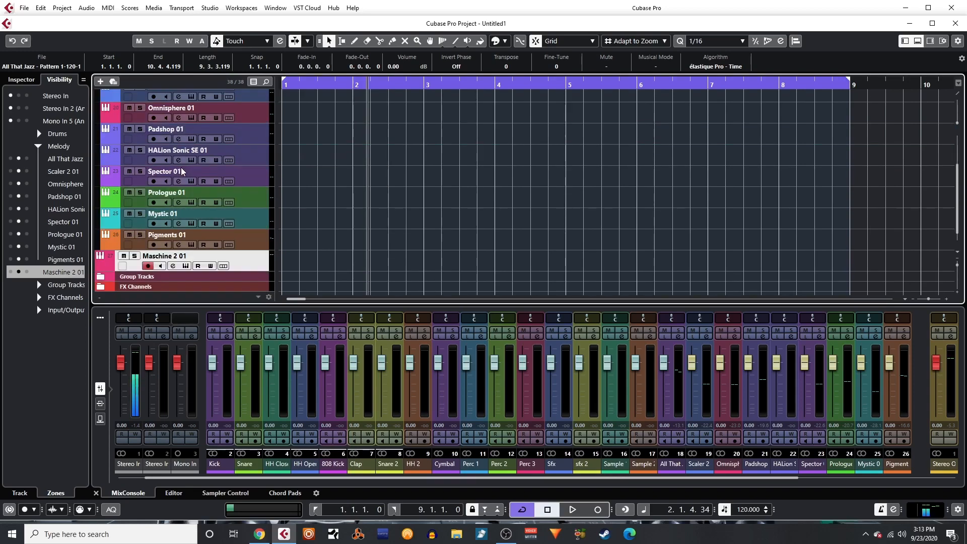
left_click(187, 248)
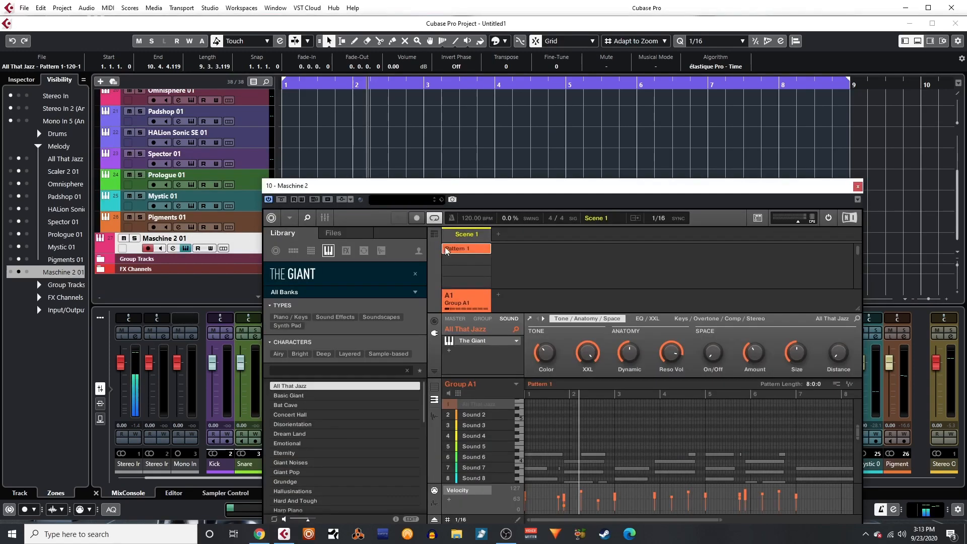
left_click(498, 296)
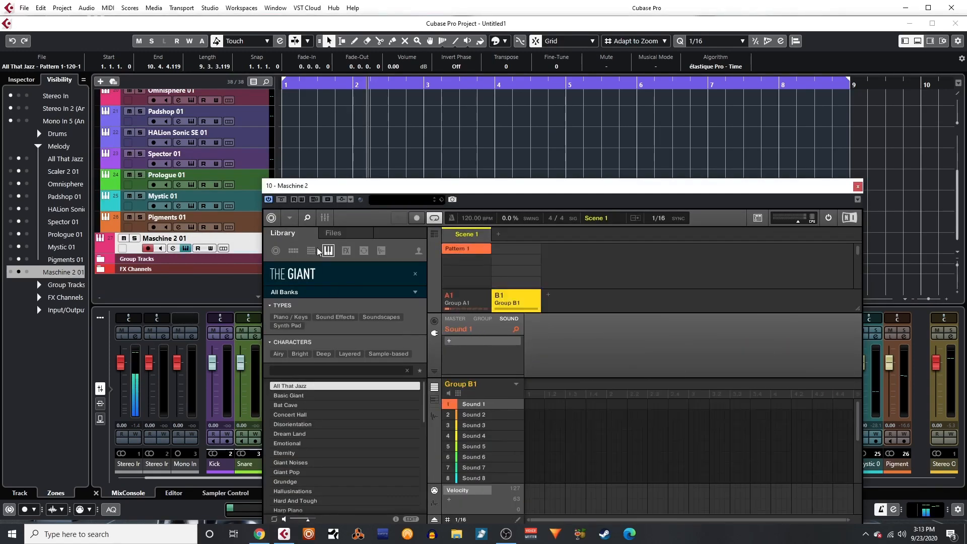
Load the Chomp Kit into the new group, filtering the group presets by Kits, Expansions Selection and Urban Kit
left_click(293, 251)
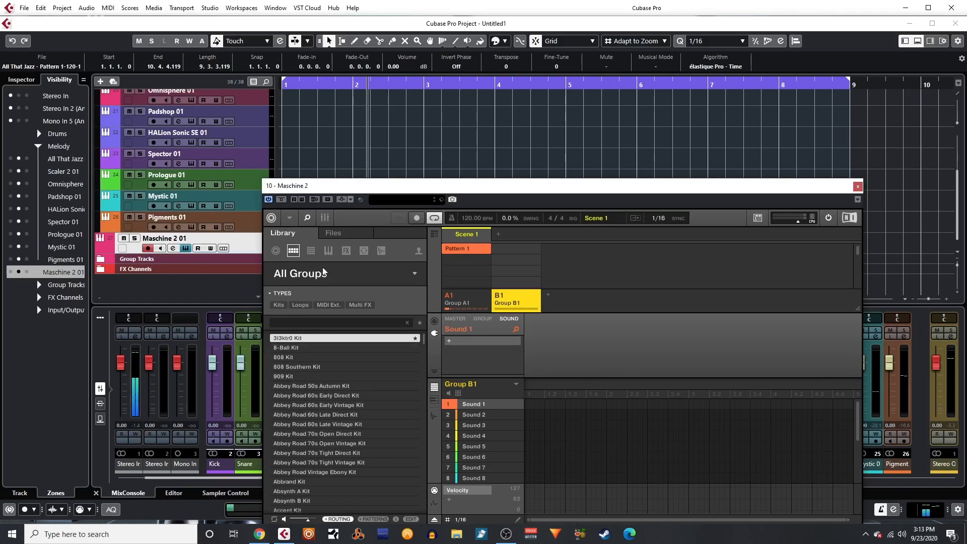
left_click(281, 304)
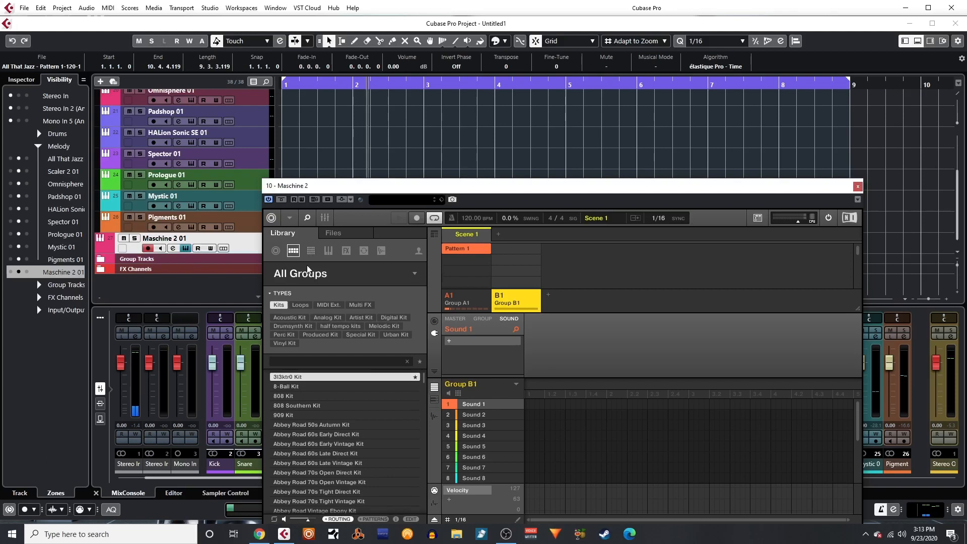
left_click(360, 270)
left_click(352, 316)
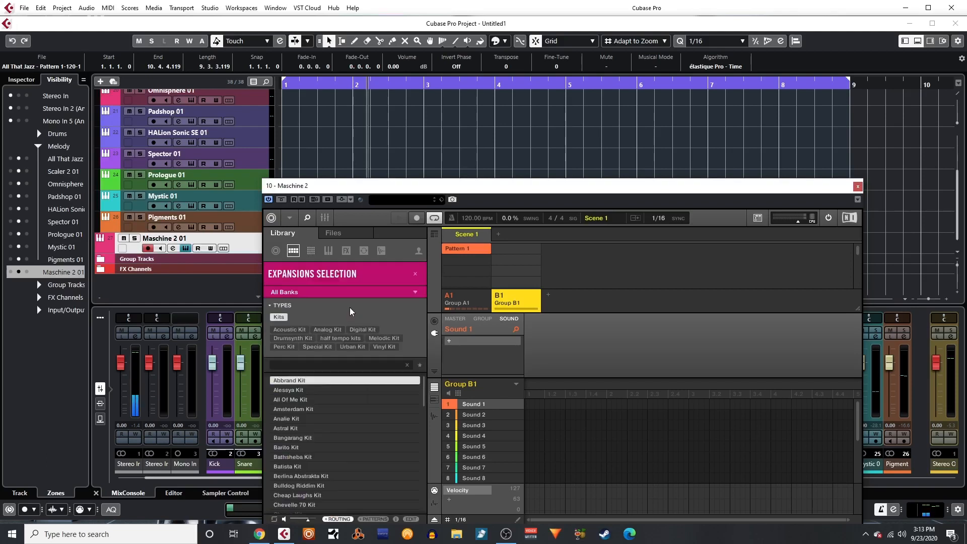
left_click(356, 347)
left_click(356, 347)
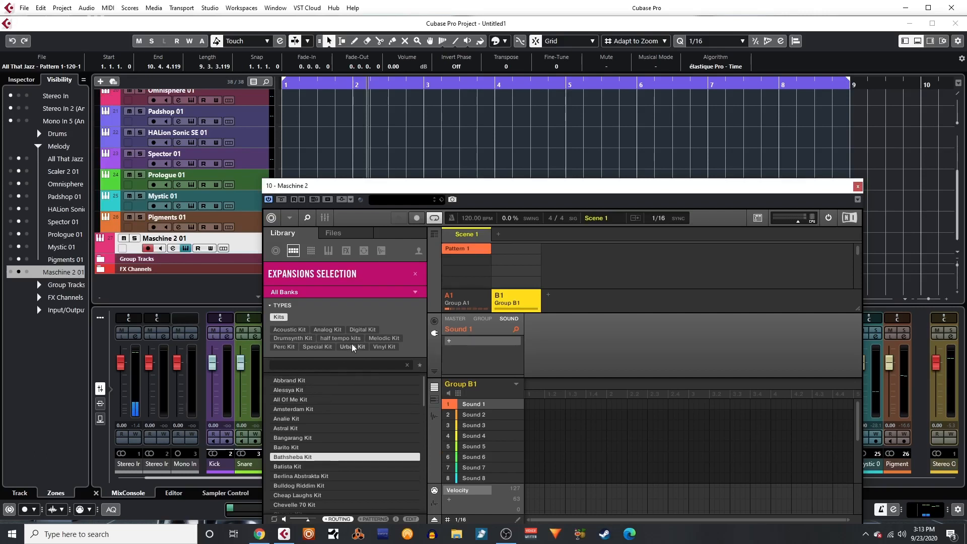
left_click(352, 346)
left_click(301, 408)
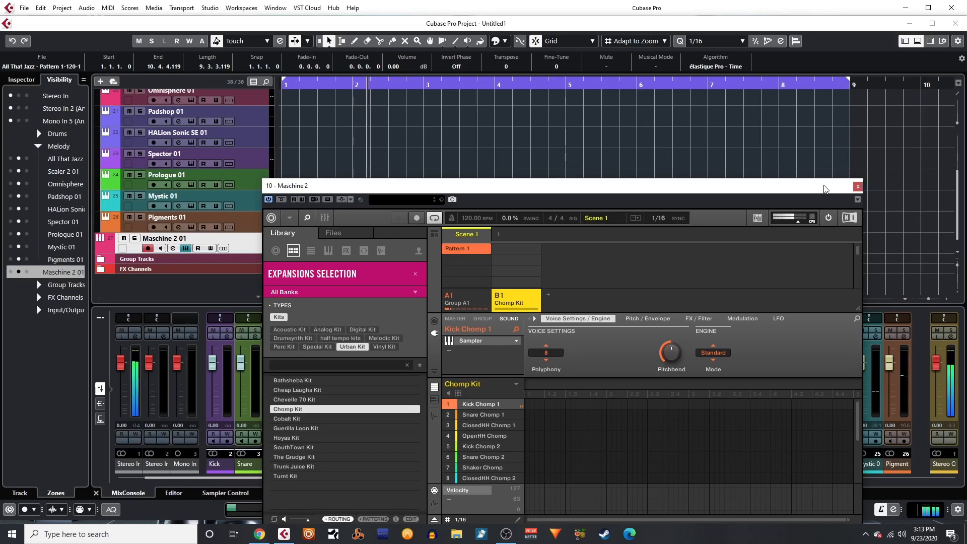
Examine the Group A1 and Chomp Kit channels in Maschine's mixer view, leaving the Chomp Kit group selected
left_click(858, 187)
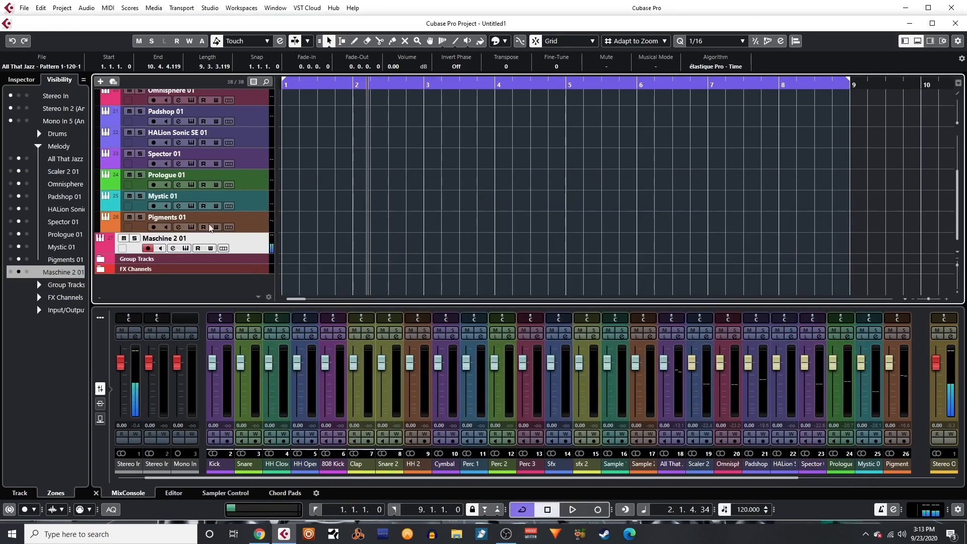
left_click(186, 248)
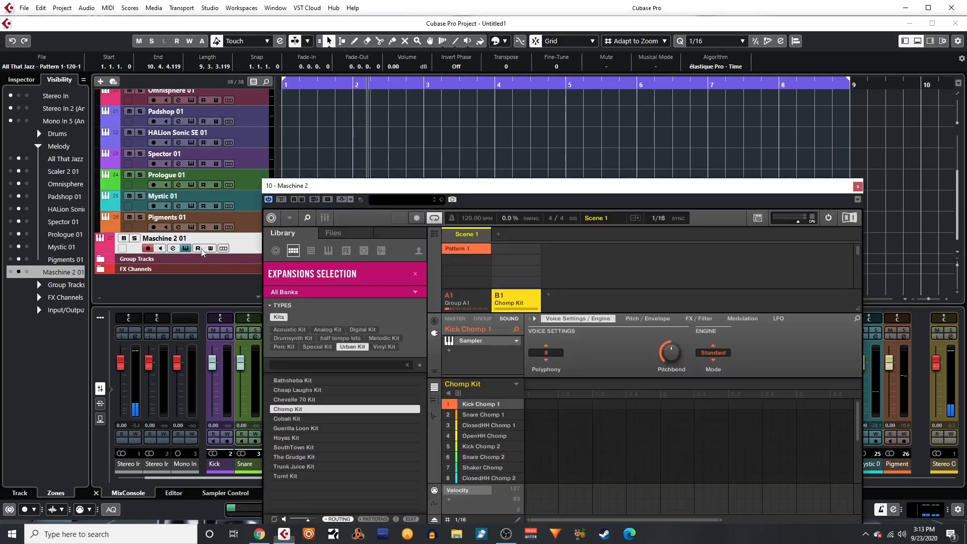
left_click(327, 218)
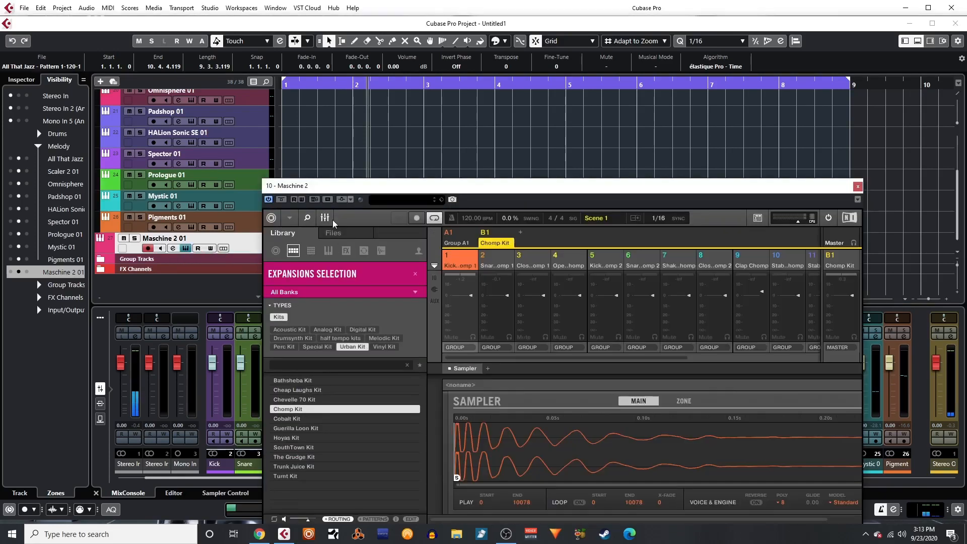
left_click(466, 232)
left_click(493, 240)
left_click(859, 186)
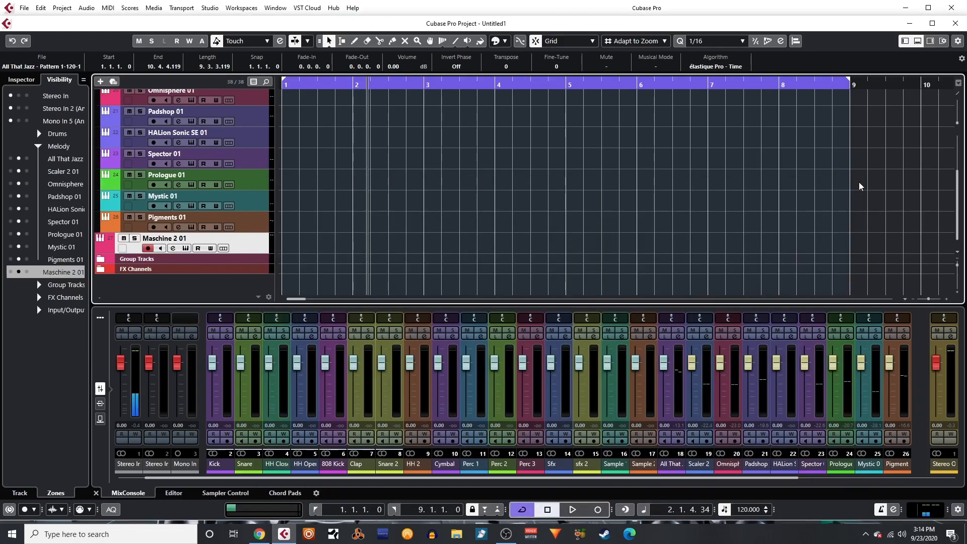
Record a one-bar ClosedHH Chomp 1 hi-hat pattern in the Chomp Kit and return Maschine to the arrangement view
key("space")
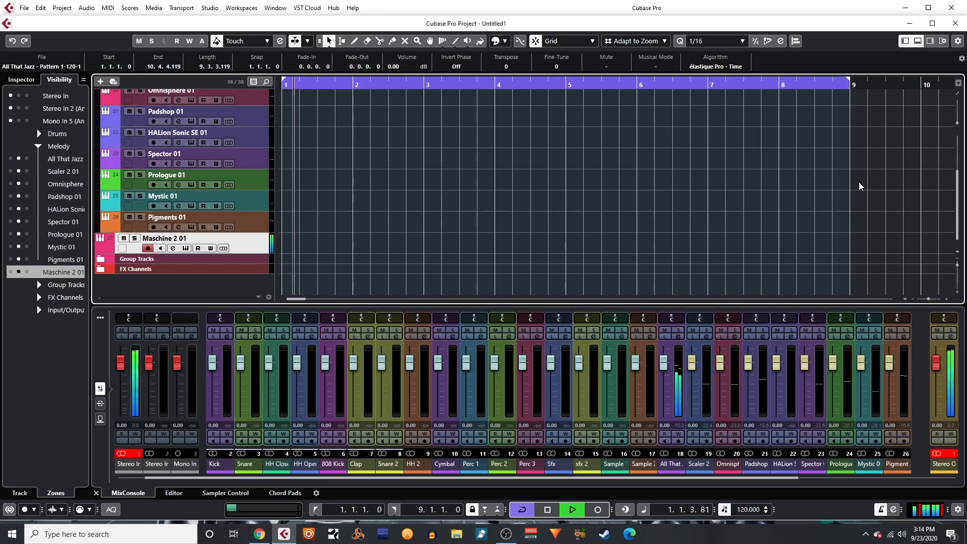
key("space")
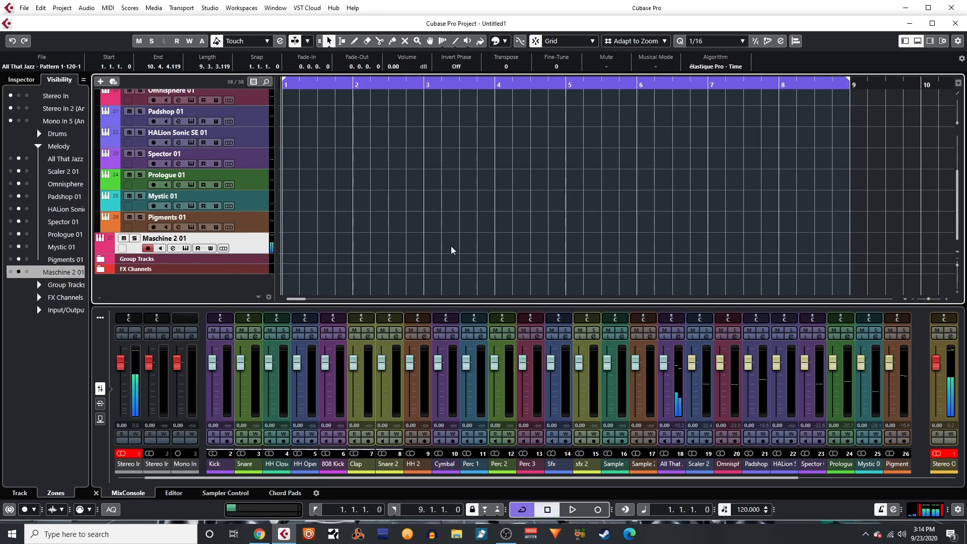
left_click(186, 249)
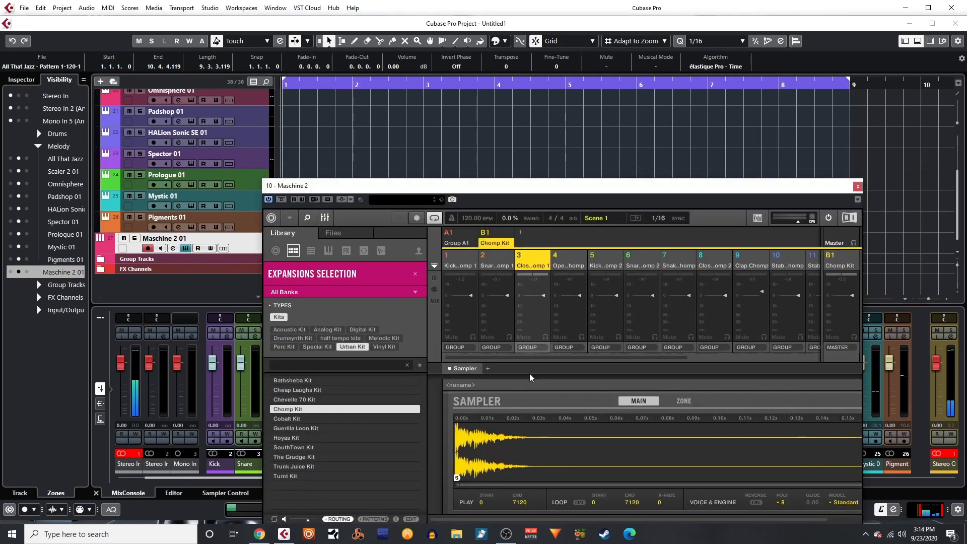
left_click(323, 219)
left_click_drag(469, 191, 492, 122)
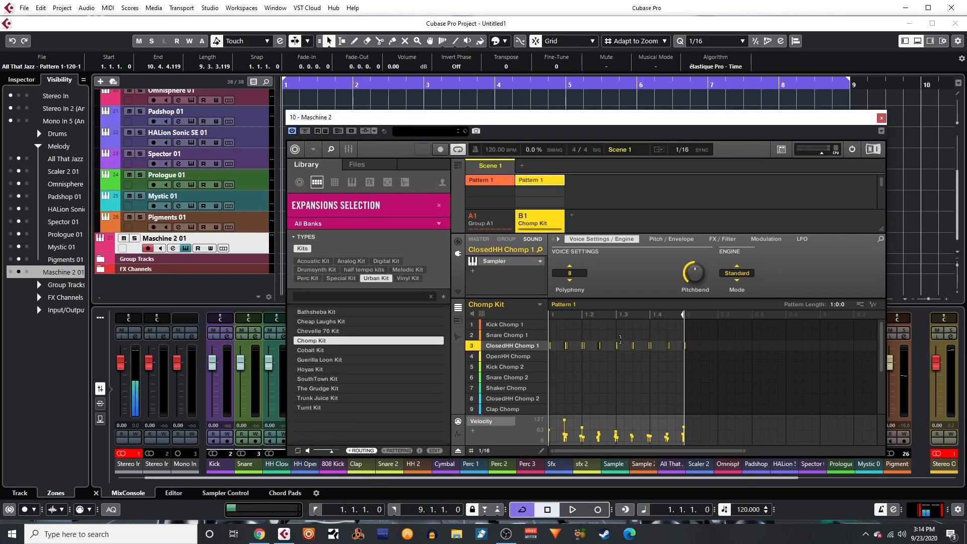
Double the ClosedHH Chomp 1 pattern repeatedly until it is 8 bars long
key("ctrl+d")
key("ctrl+d")
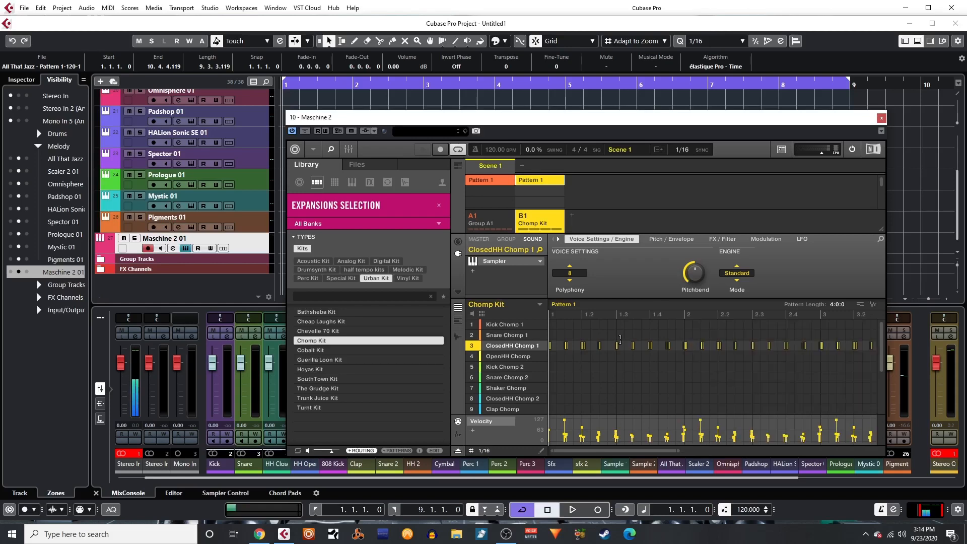
key("ctrl+d")
mouse_move(535, 345)
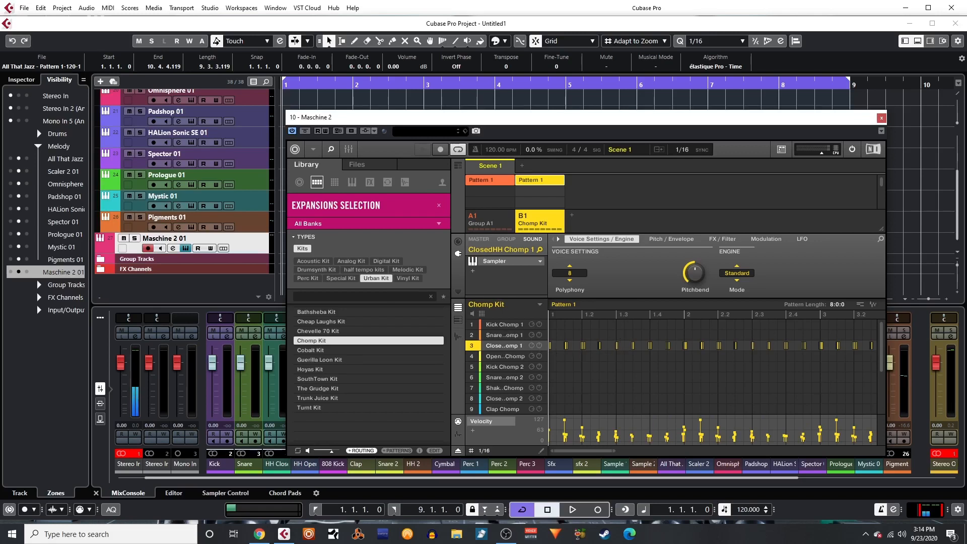
Play the project to hear the hi-hat with the piano audio and view Group A1 in Maschine
left_click(881, 117)
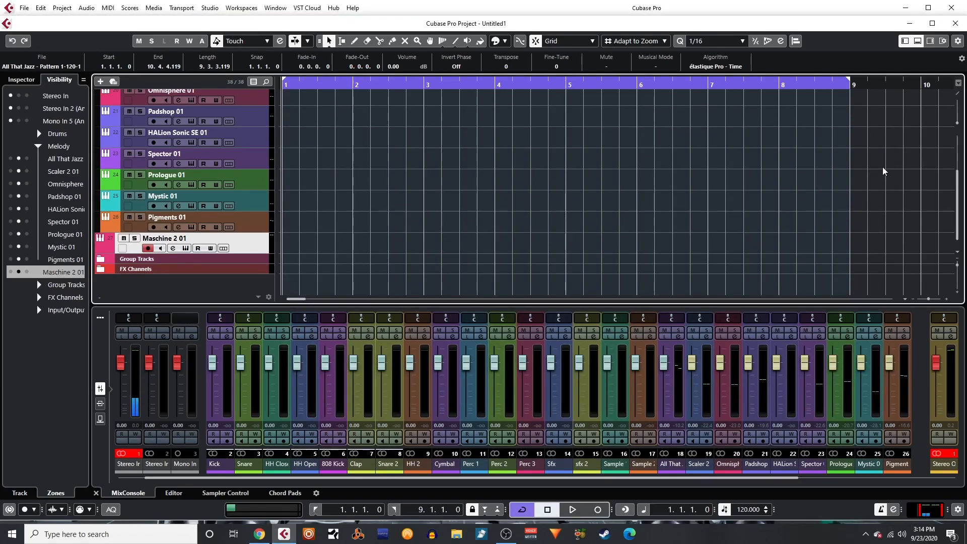
key("space")
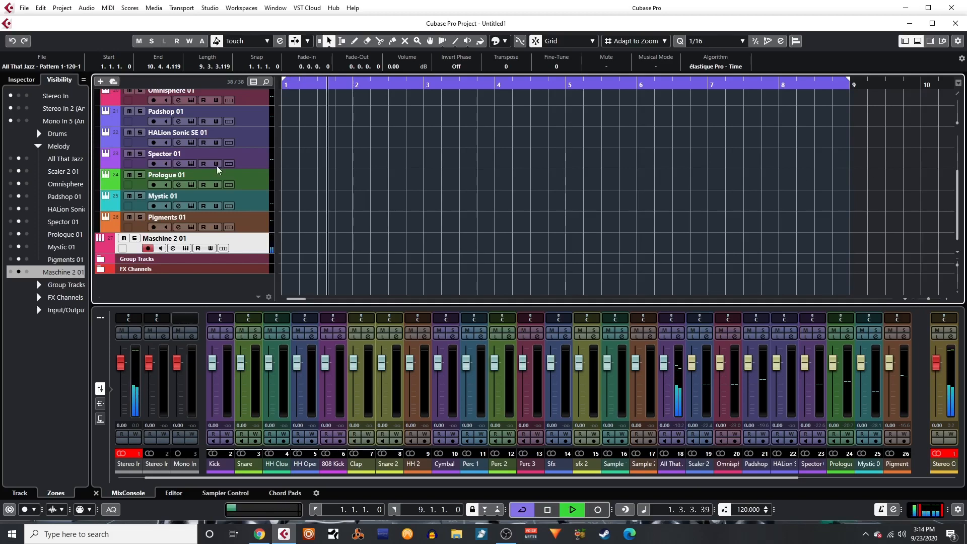
left_click(186, 249)
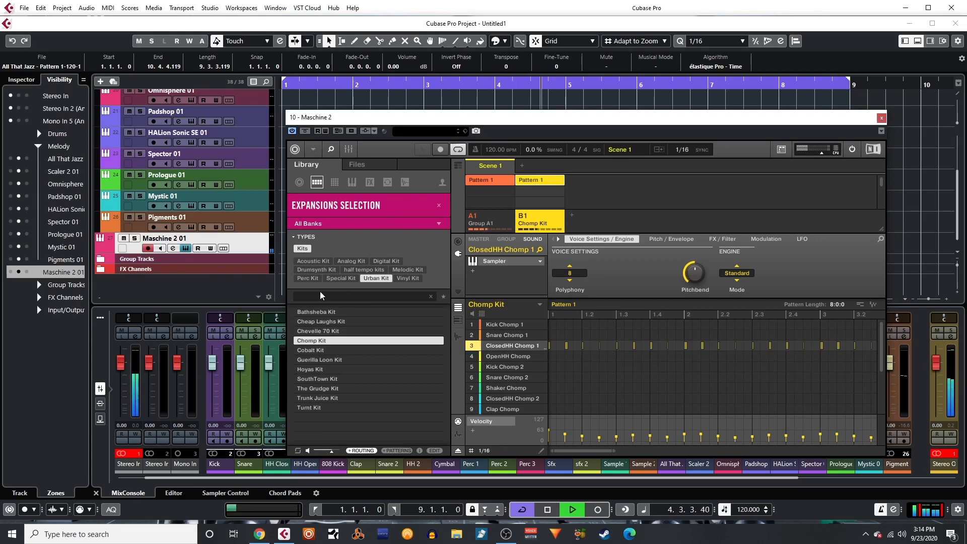
left_click(507, 222)
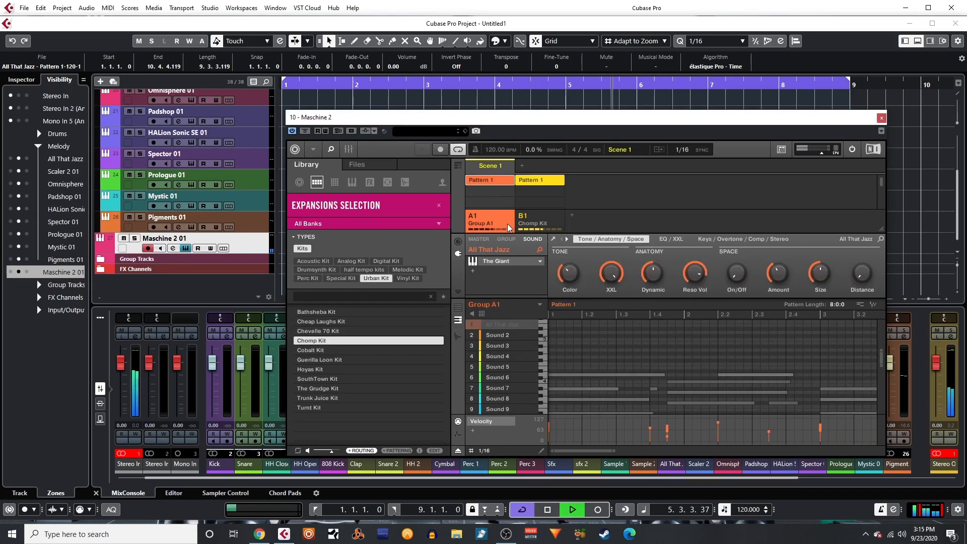
key("space")
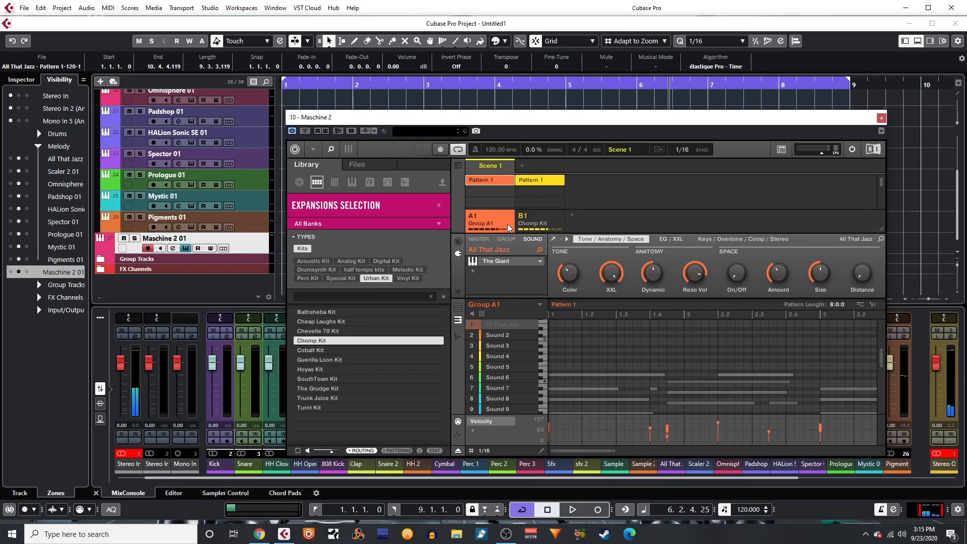
Select the Chomp Kit group and record Kick Chomp 1, Snare Chomp 2 and Scratch Chomp hits into its Pattern 1
key("Right")
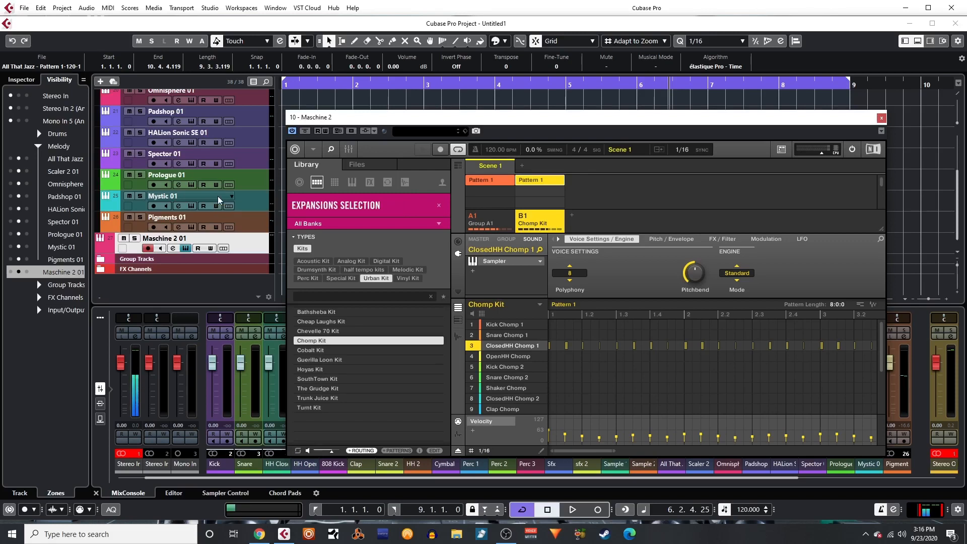
key("space")
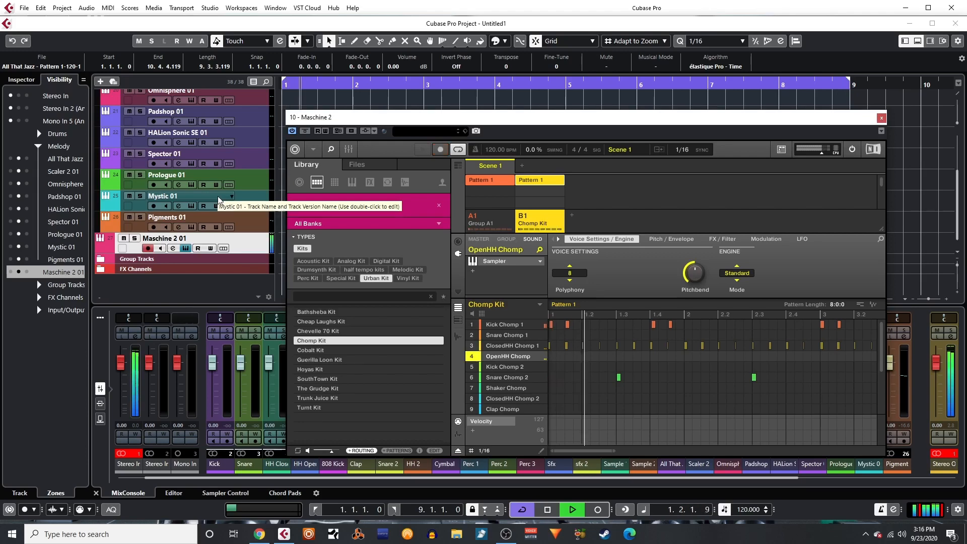
key("space")
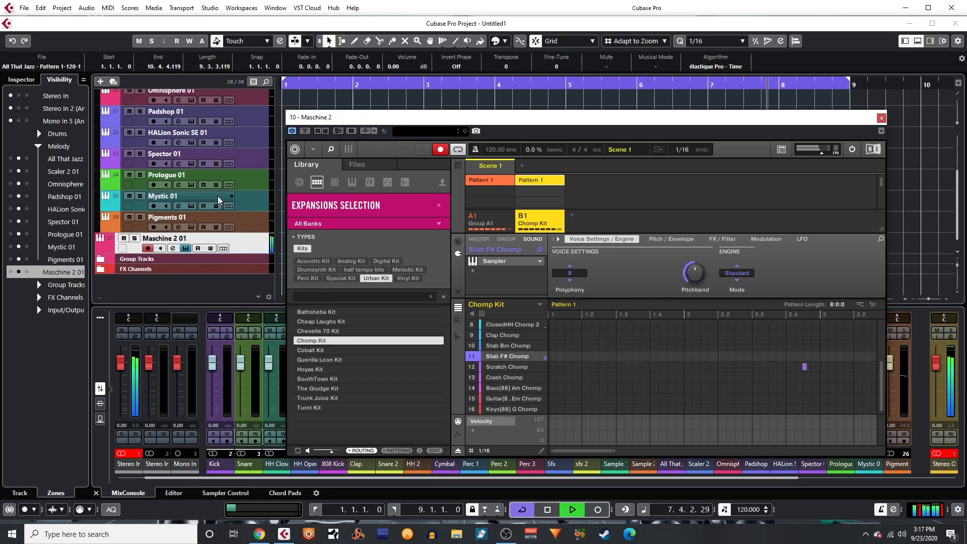
key("space")
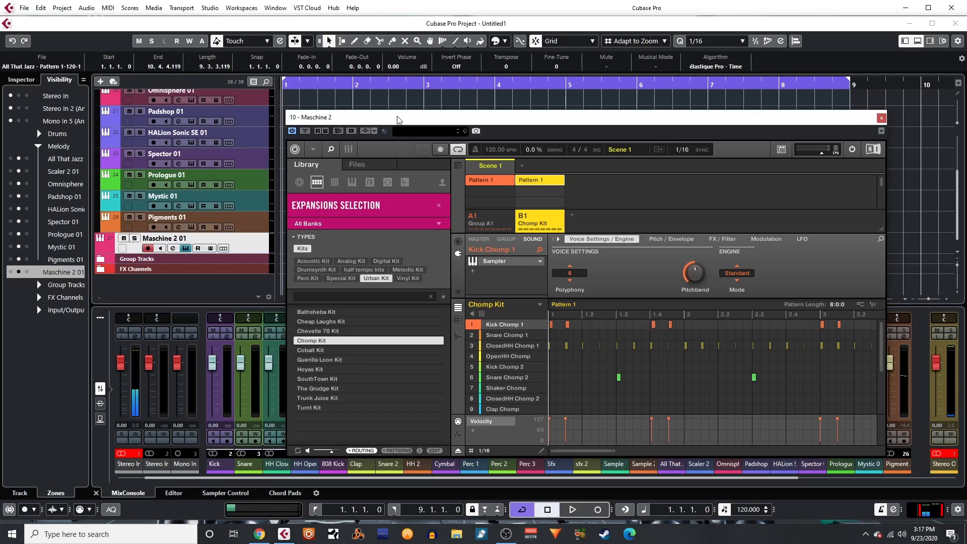
Show Kick Chomp 1 in the piano roll and export its Pattern 1 as audio to a new track below Maschine 2 01
left_click_drag(397, 119, 482, 110)
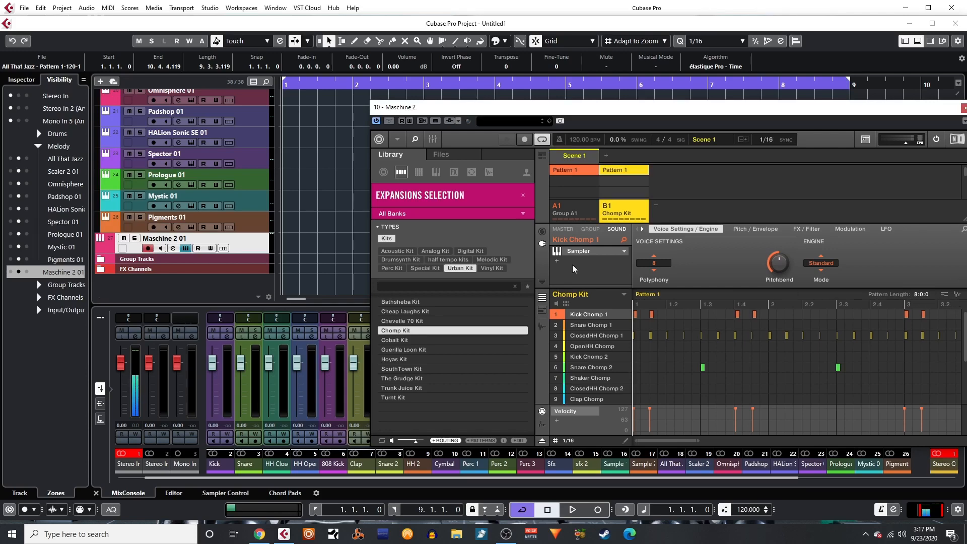
left_click(540, 312)
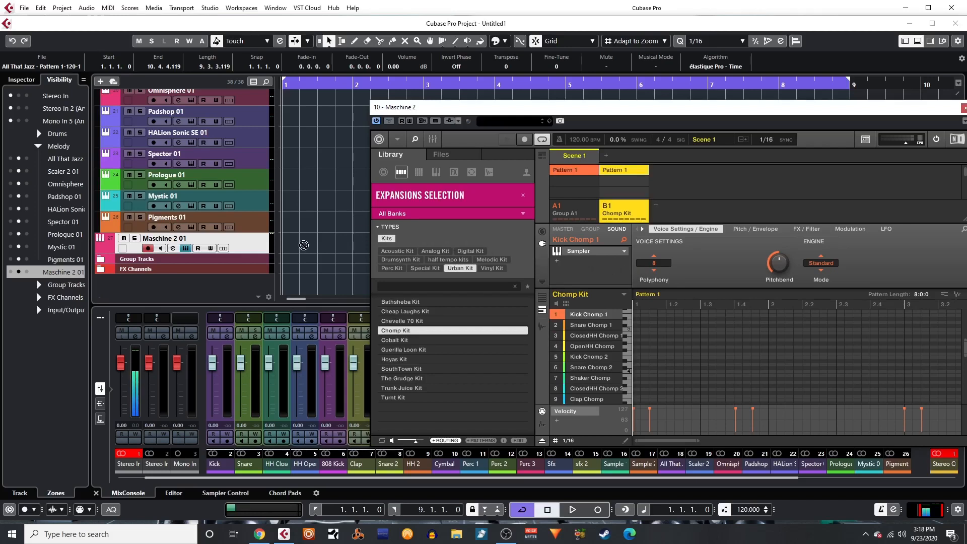
left_click_drag(276, 247, 258, 258)
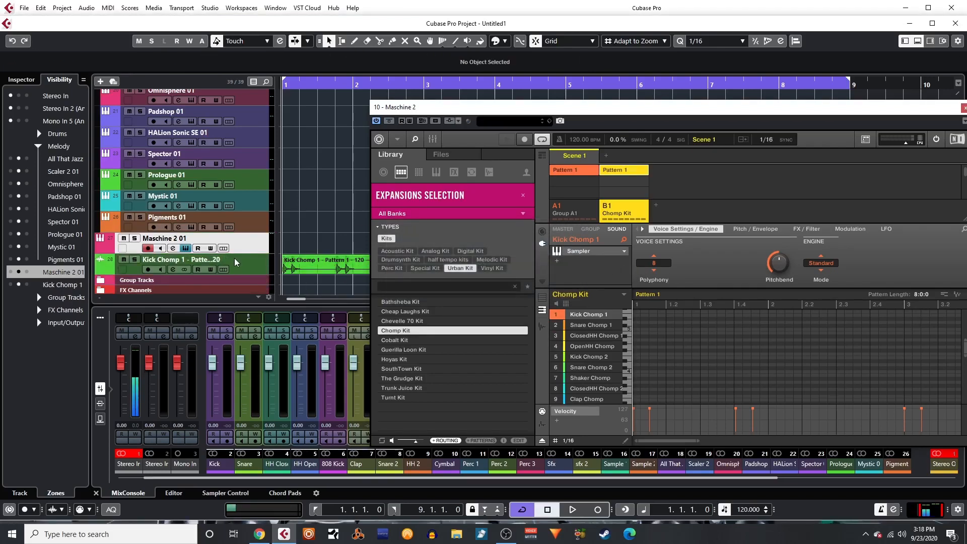
Mute Kick Chomp 1 and export the ClosedHH Chomp 1 pattern as audio to a new track below the kick audio
left_click(552, 316)
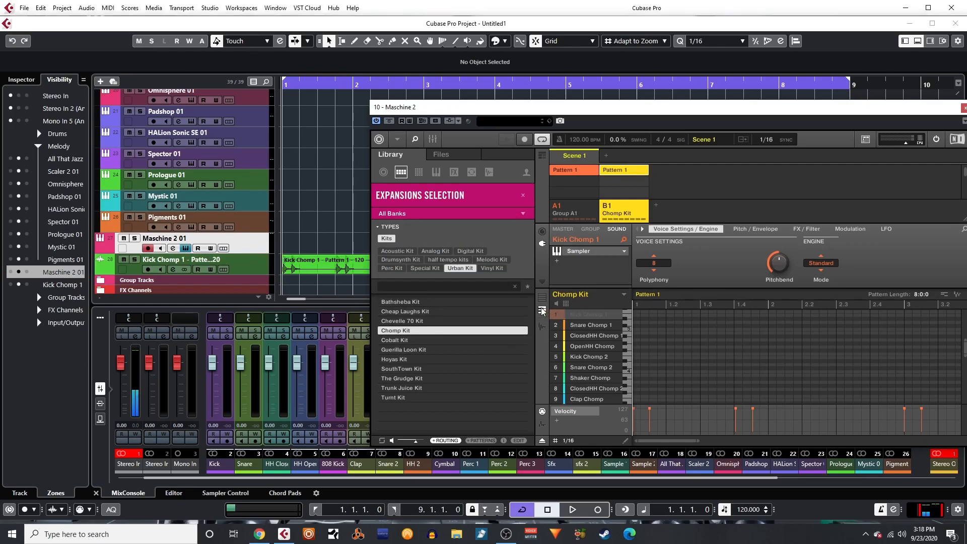
left_click(544, 298)
left_click(573, 335)
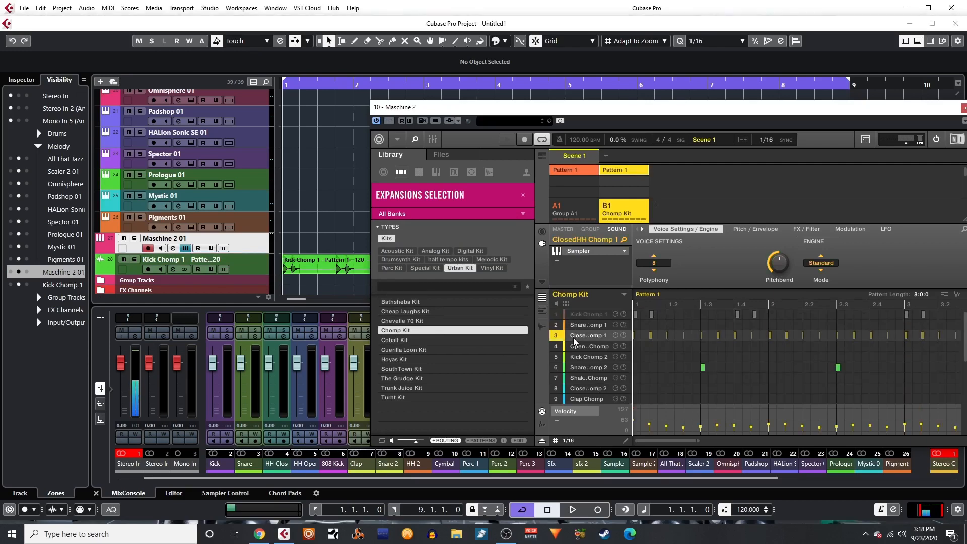
left_click(542, 310)
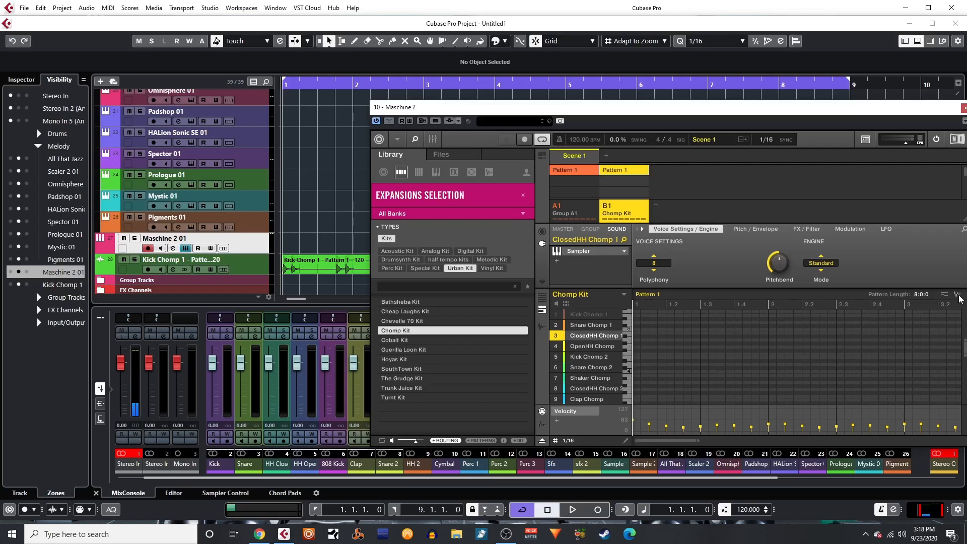
left_click_drag(960, 298, 254, 275)
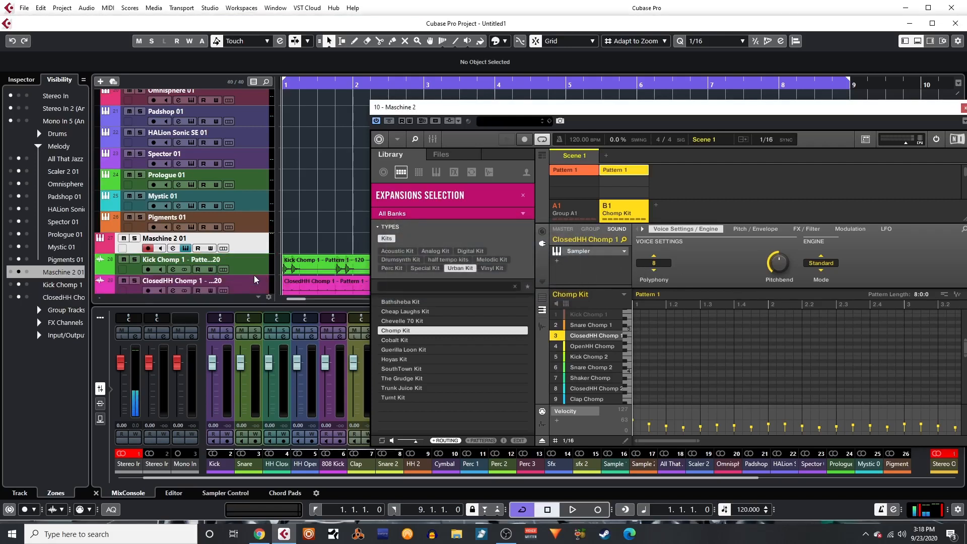
Mute ClosedHH Chomp 1, export the Snare Chomp 2 pattern as audio to a new track, and close the Maschine 2 window
left_click(557, 337)
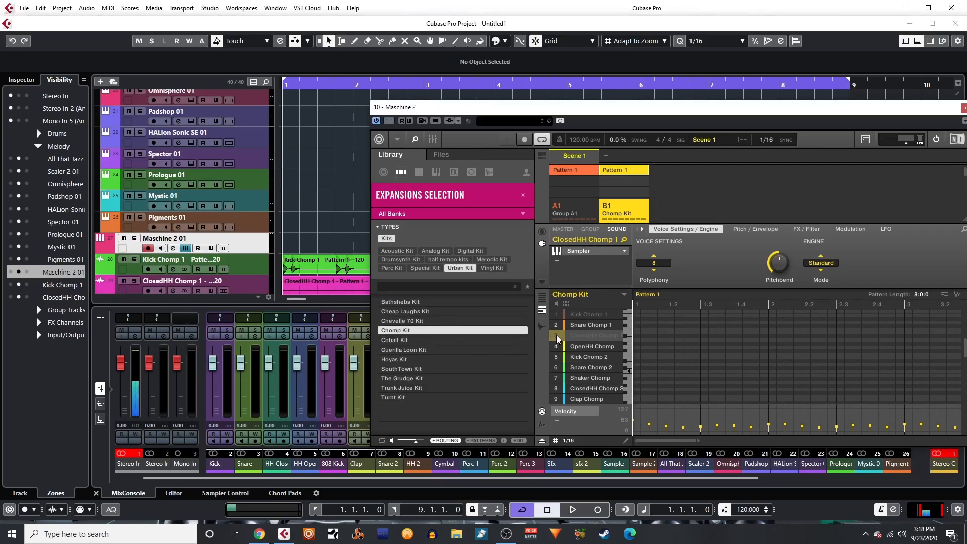
left_click(589, 368)
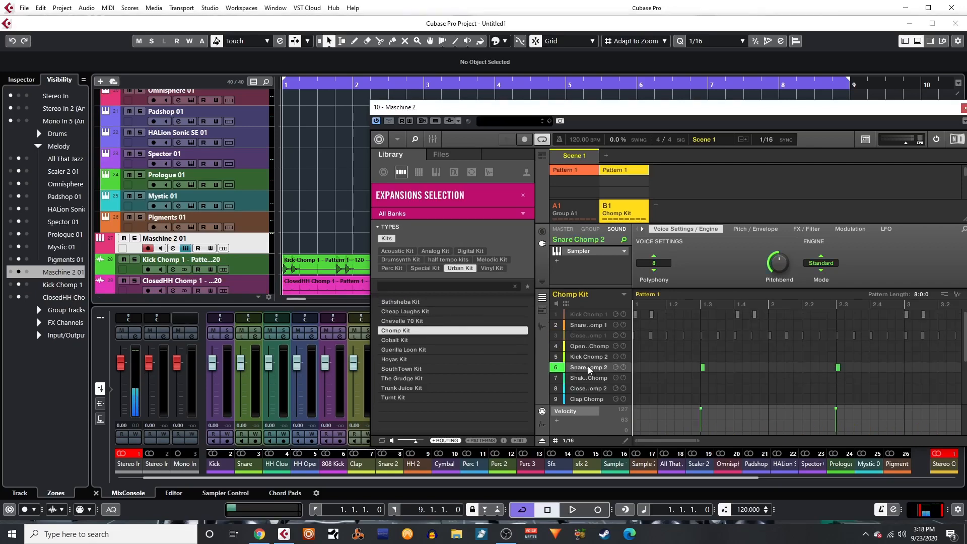
left_click(542, 310)
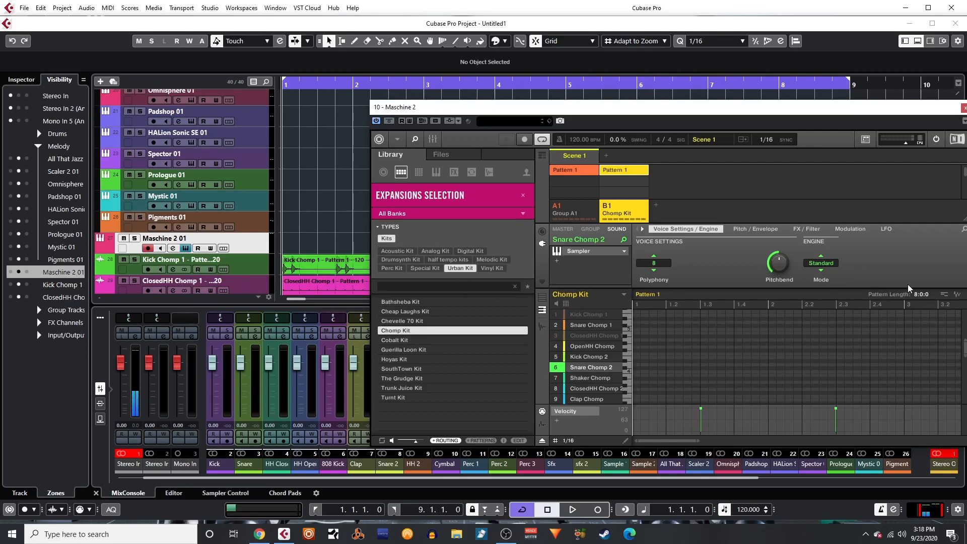
left_click_drag(960, 298, 257, 263)
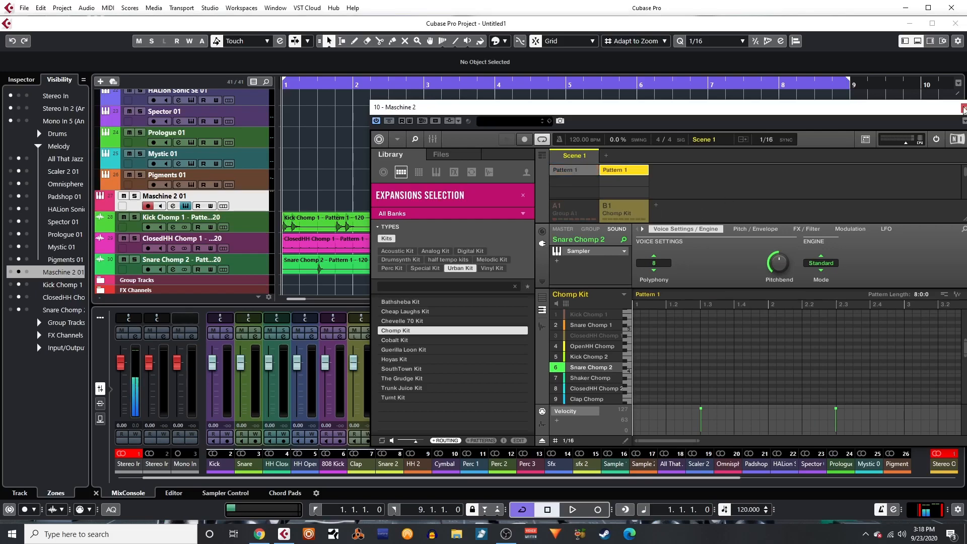
left_click(964, 109)
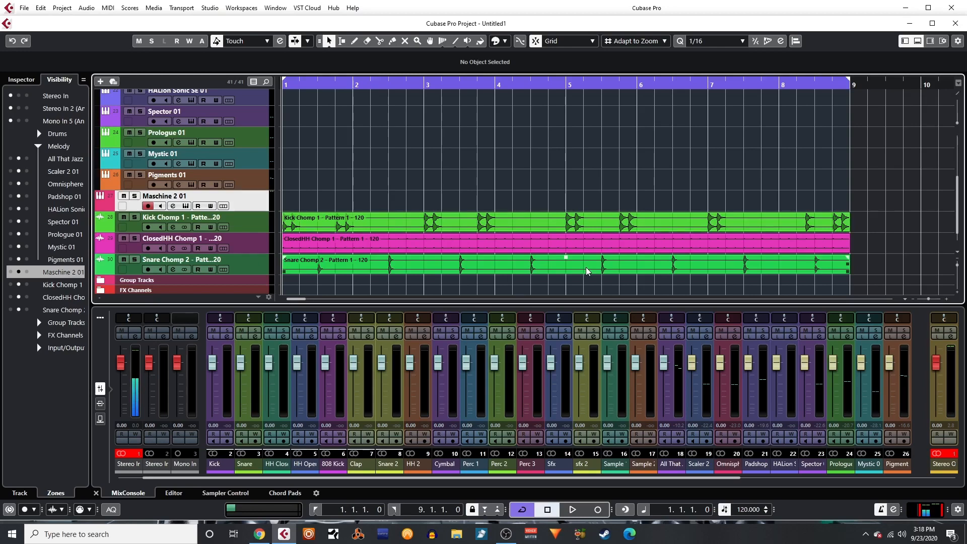
Reduce the track heights and move the All That Jazz audio track out of the Melody folder to below Maschine 2 01
left_click(959, 268)
left_click(959, 268)
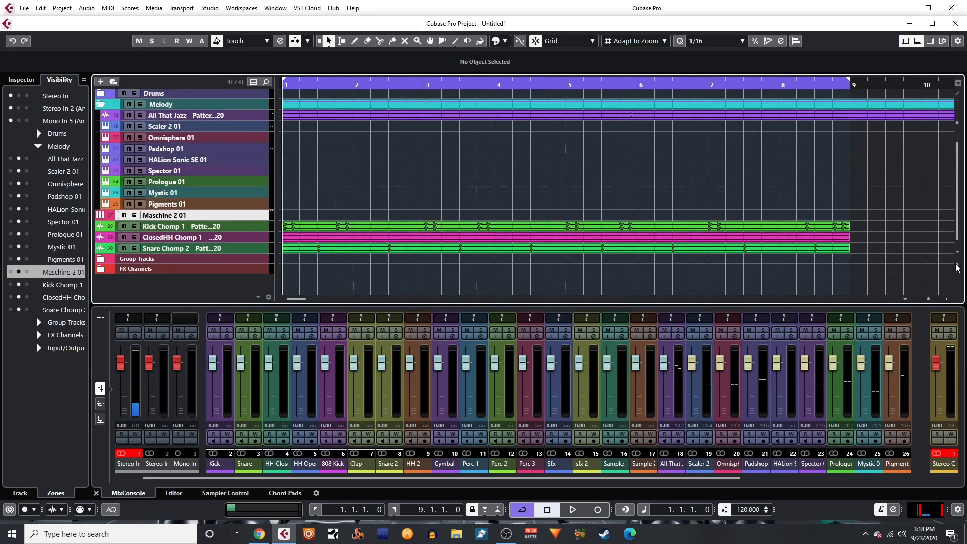
left_click(253, 120)
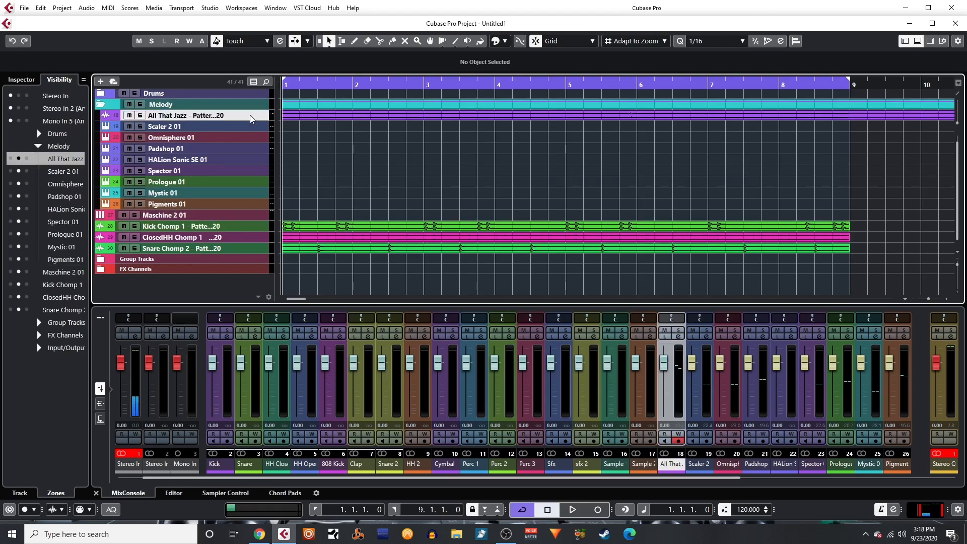
left_click_drag(251, 221, 250, 222)
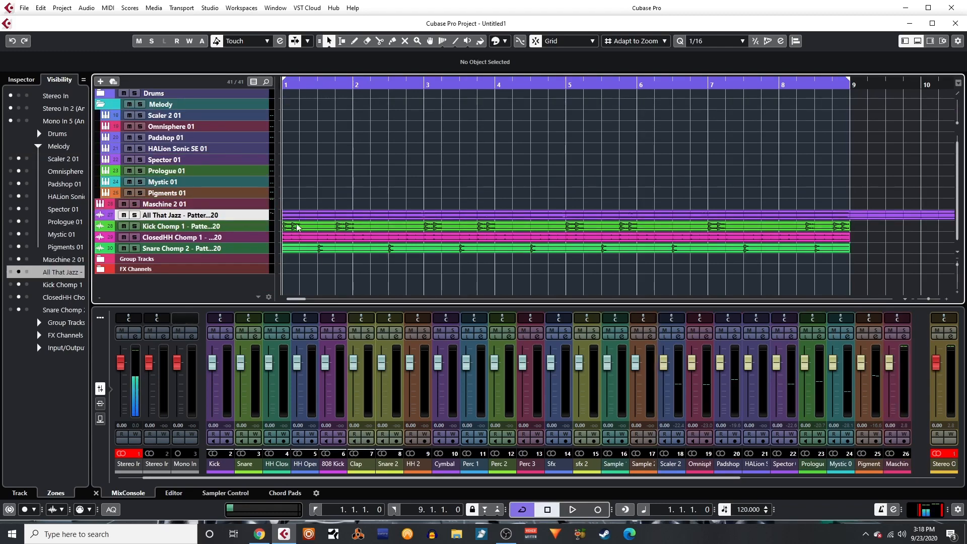
Split the All That Jazz audio event at bar 9 and delete the part after it
right_click(915, 247)
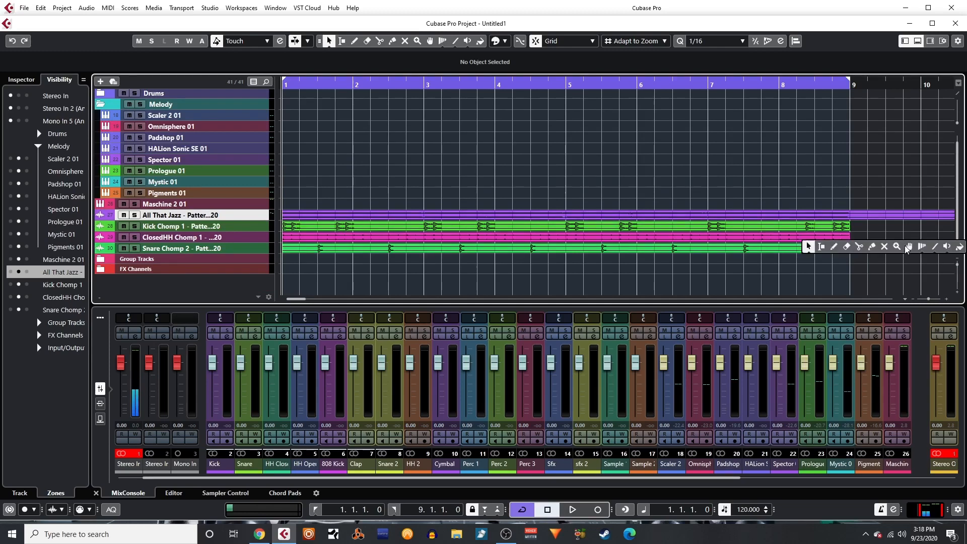
left_click(859, 246)
left_click(851, 217)
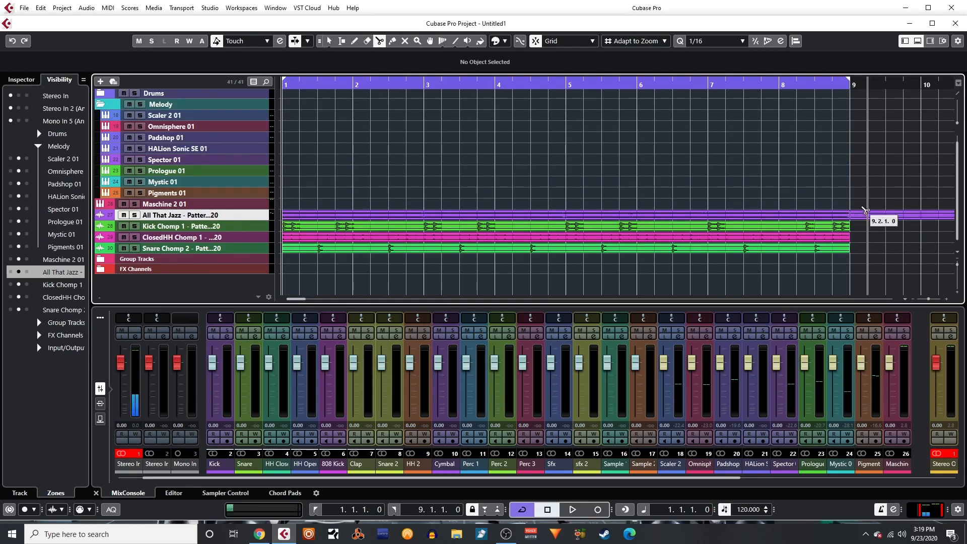
right_click(873, 220)
left_click(872, 220)
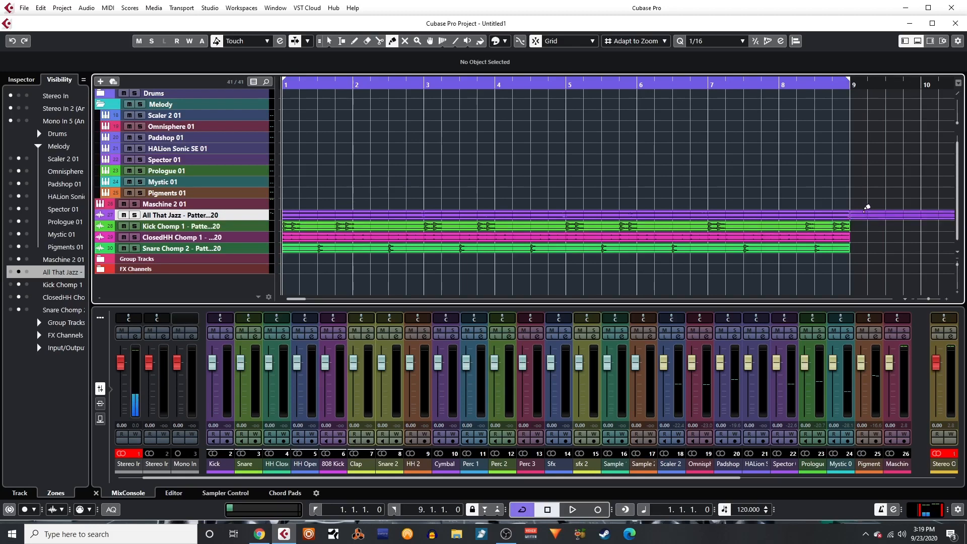
right_click(872, 220)
left_click(808, 220)
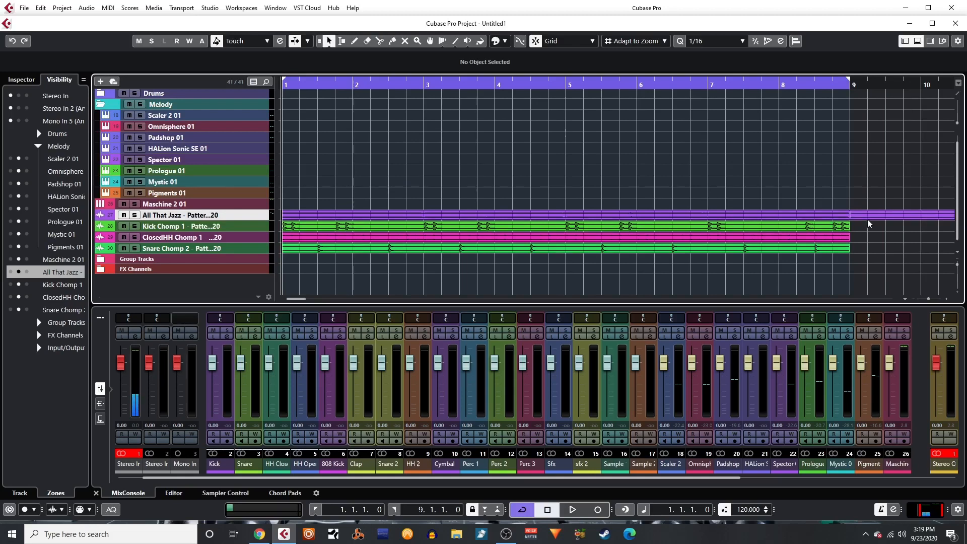
left_click(873, 220)
key("Delete")
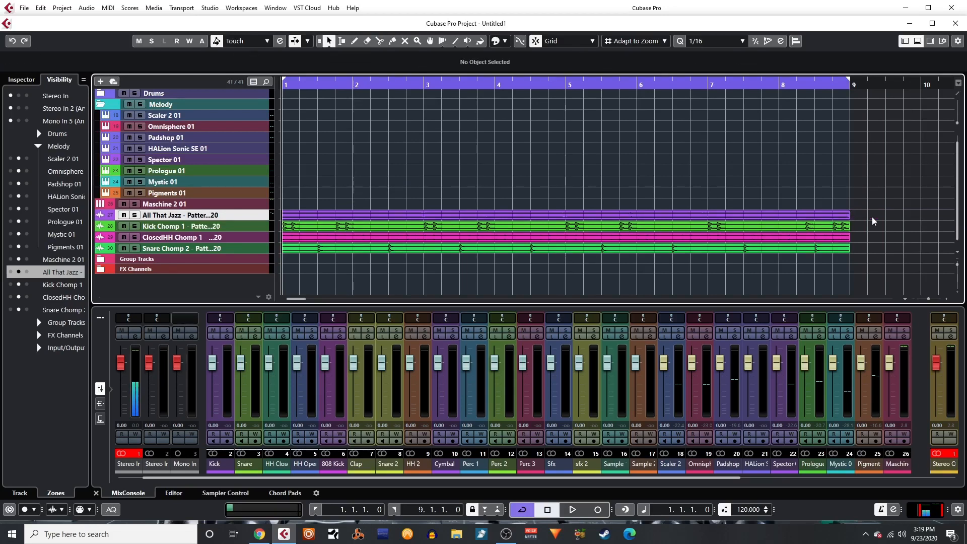
During playback, lower the All That Jazz, Kick Chomp 1, ClosedHH Chomp 1 and Snare Chomp 2 faders to about -7 to -8 dB
key("space")
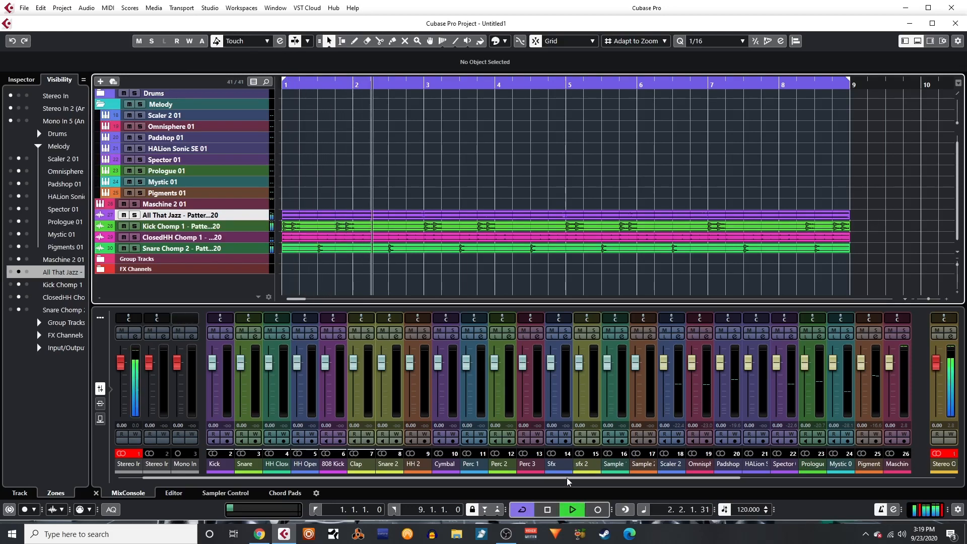
left_click_drag(584, 479, 798, 478)
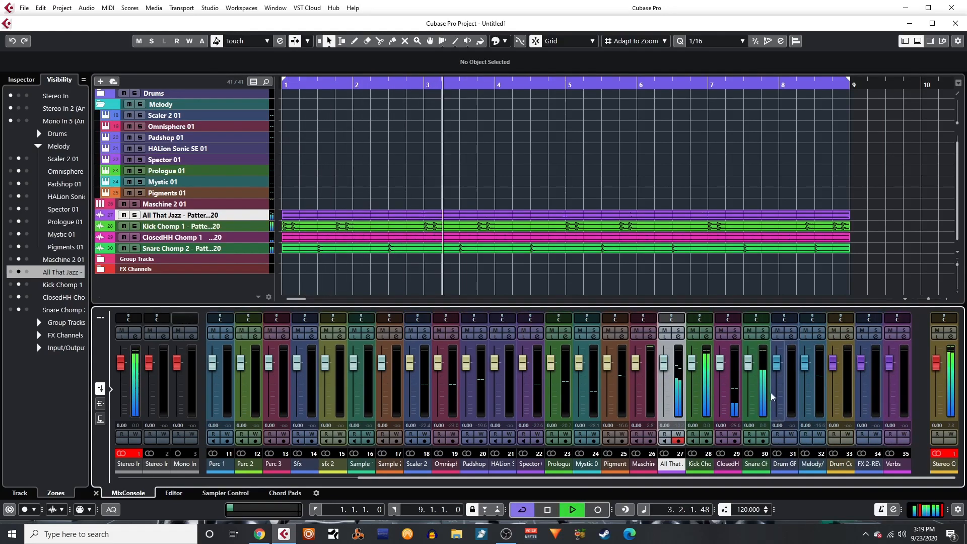
key("space")
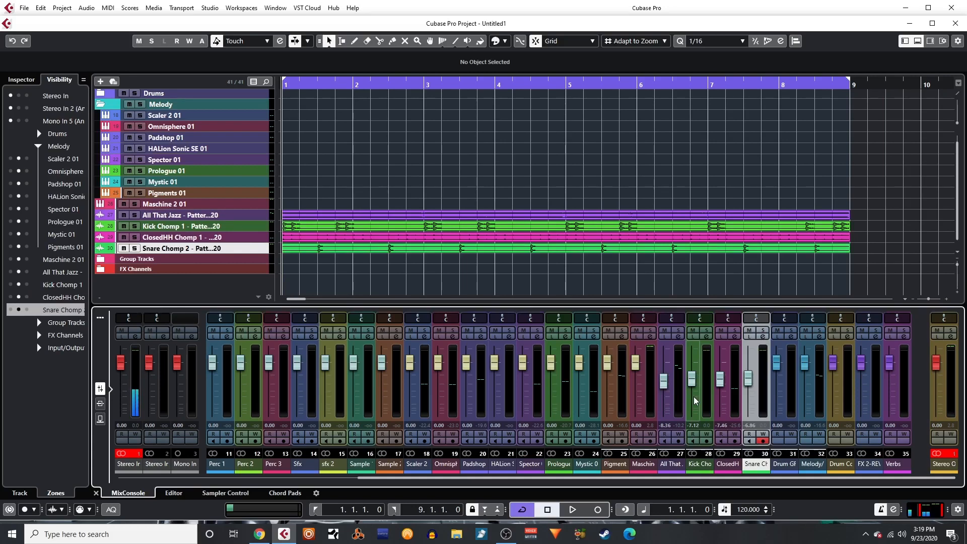
Replay the project and set All That Jazz to -5.37, Snare Chomp 2 to -8.04 and Kick Chomp 1 to -5.95 dB
key("space")
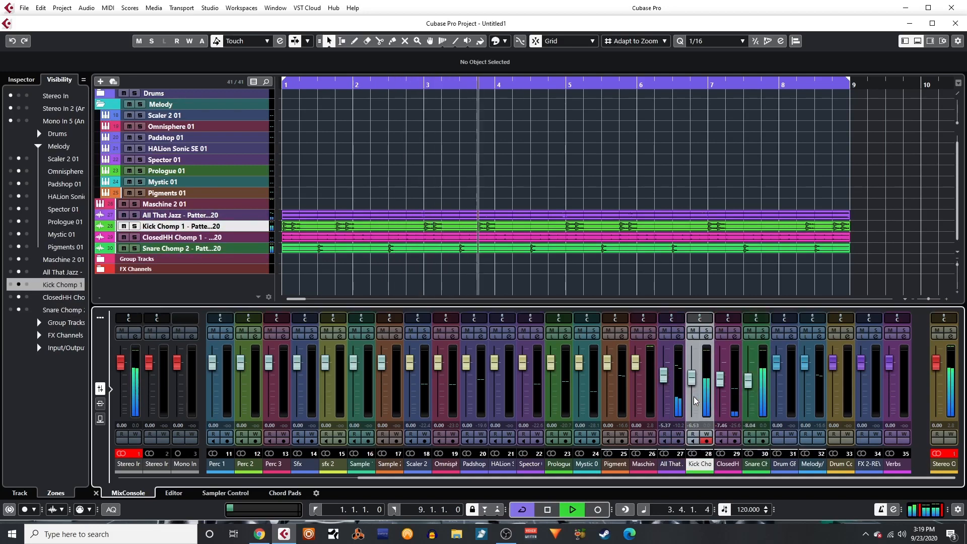
key("Up")
key("Up")
Raise the ClosedHH Chomp 1 fader to -2.22 dB while listening, and stop playback
key("Right")
key("Up")
key("Up")
key("Up")
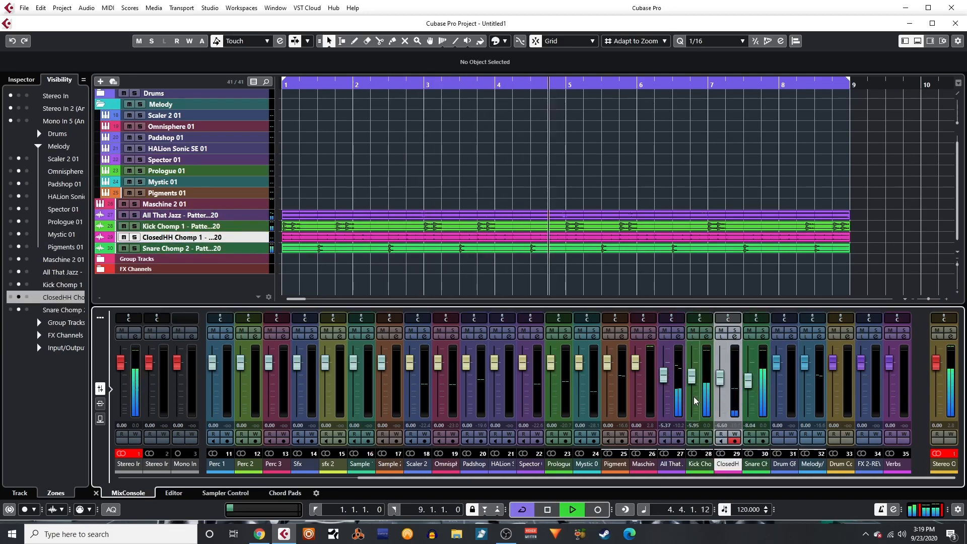
key("Up")
key("Up")
key("Up")
key("Up")
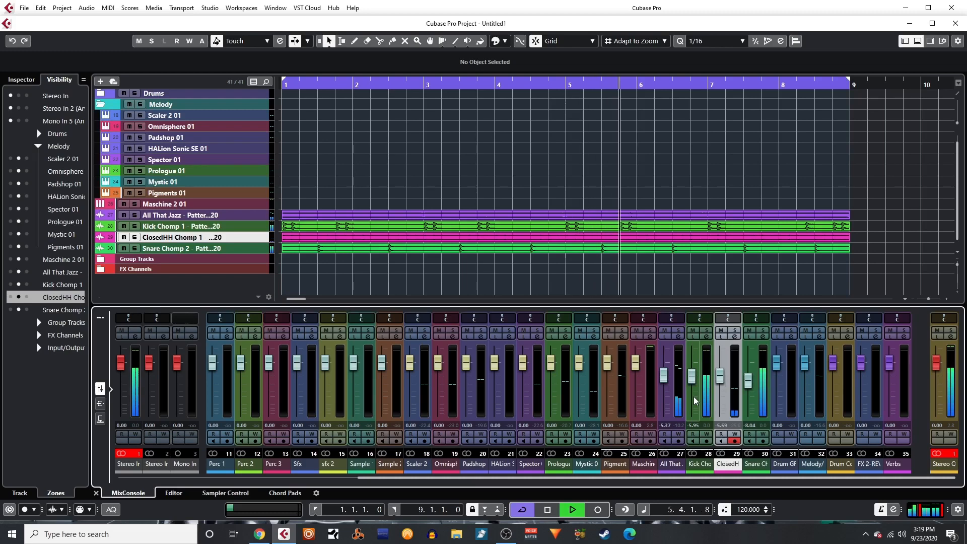
key("Up")
key("Up")
key("Up")
key("Up")
key("Up")
key("Up")
key("Up")
key("Up")
key("Up")
key("Up")
key("Up")
key("Up")
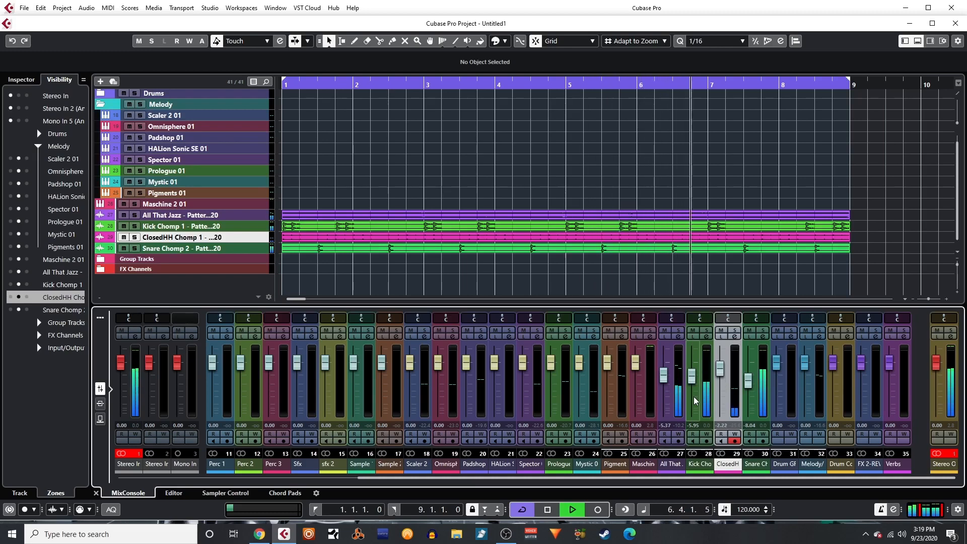
key("space")
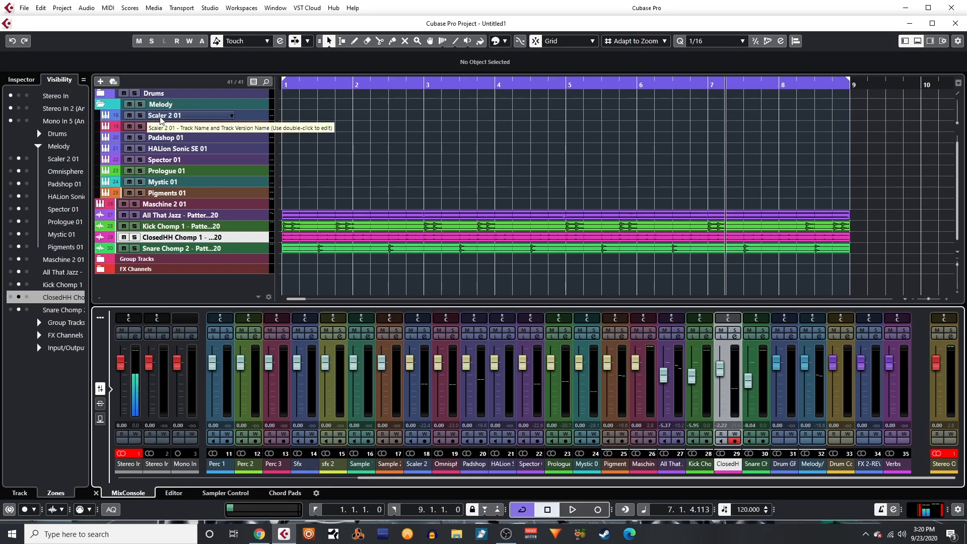
Collapse the Melody folder and look through the tracks inside the Drums folder, closing it again
left_click(108, 108)
left_click(100, 104)
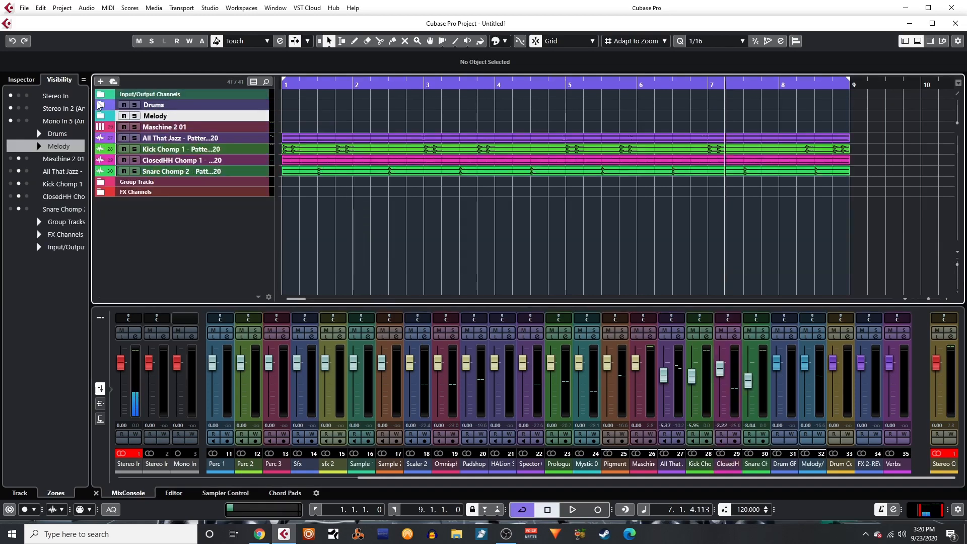
left_click(100, 105)
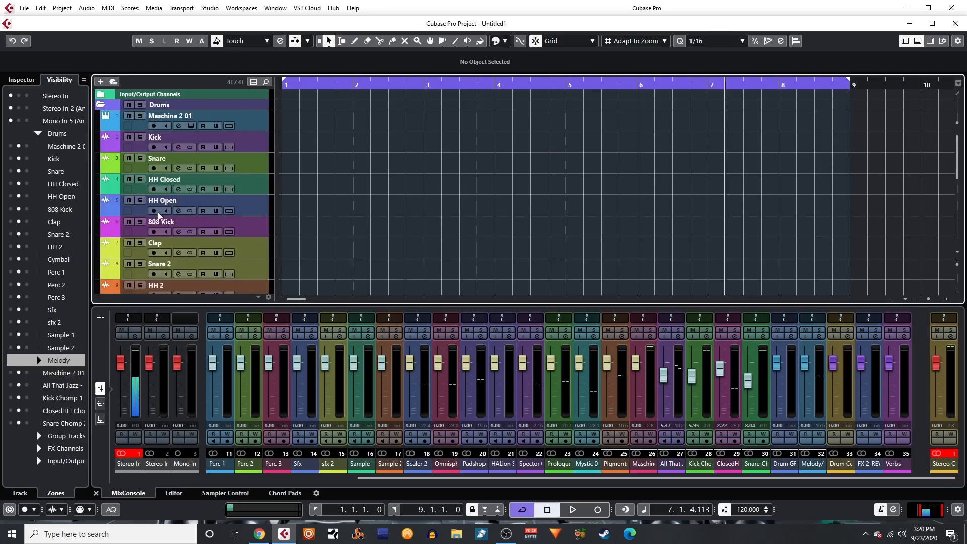
scroll(164, 275, "down", 10)
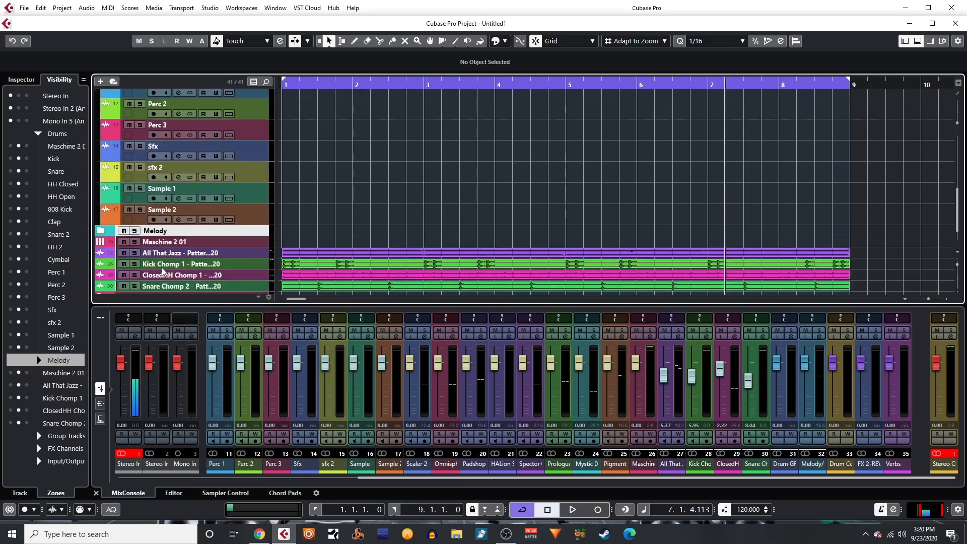
scroll(149, 217, "up", 4)
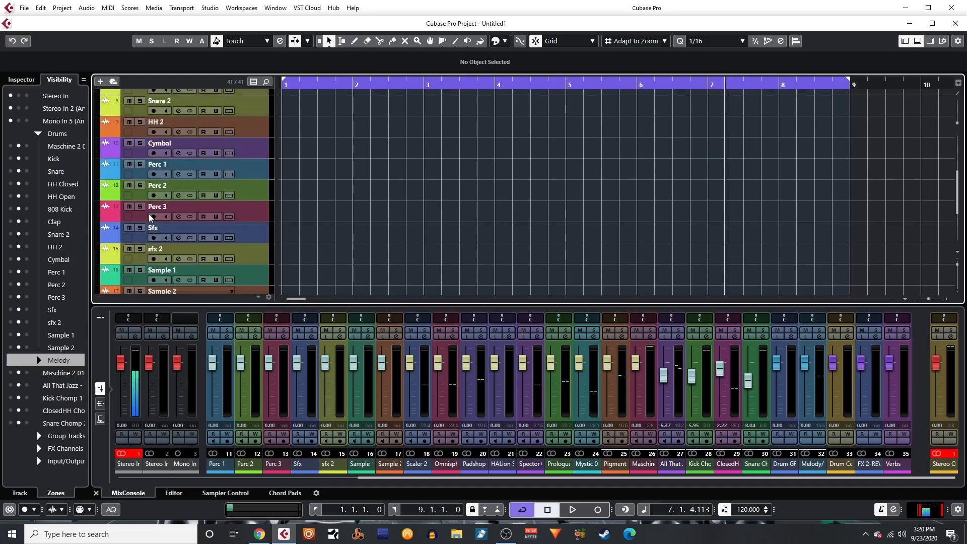
scroll(150, 218, "up", 4)
scroll(139, 139, "up", 2)
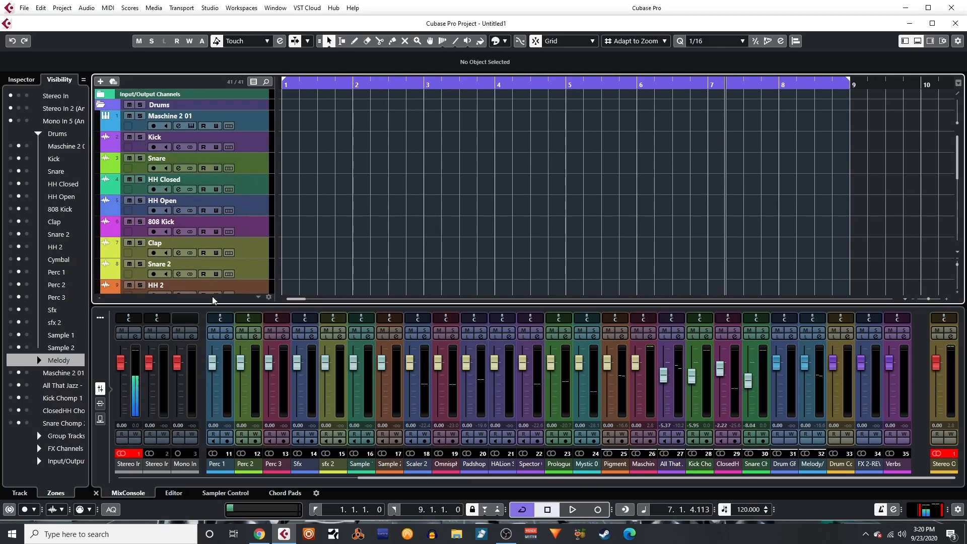
scroll(177, 153, "down", 2)
scroll(120, 93, "up", 2)
left_click(101, 104)
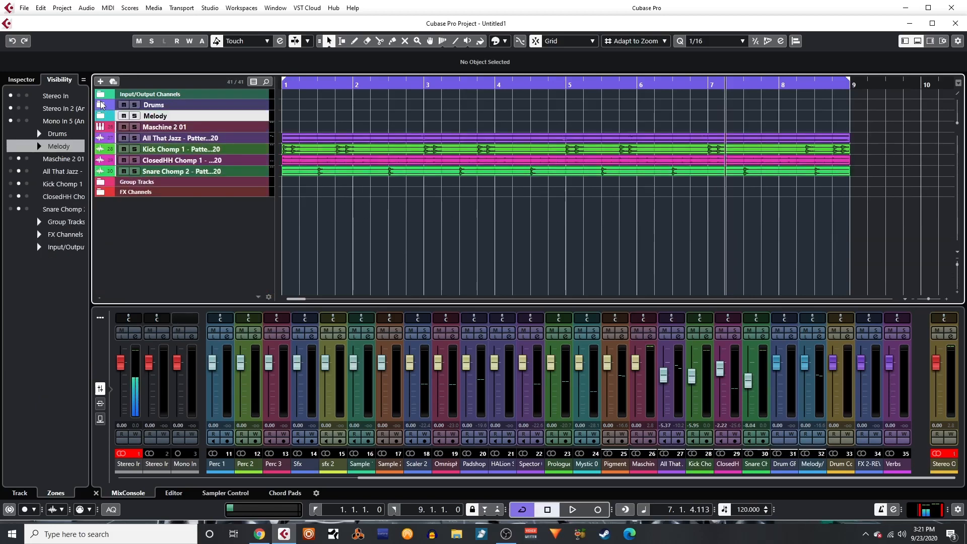